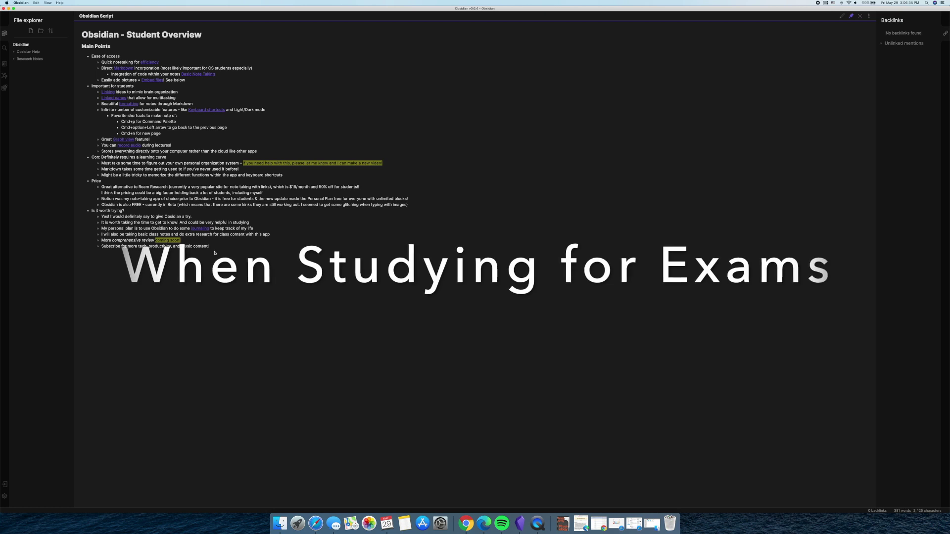
Select parts of the note text and open its Markdown source beside the preview.
{"action": "left_click_drag", "start_coordinate": [215, 253], "coordinate": [102, 92]}
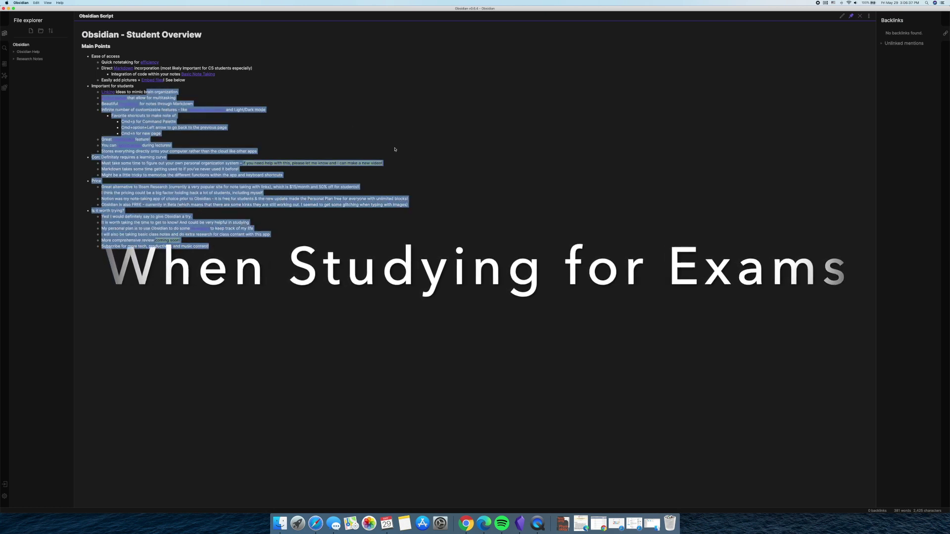
{"action": "left_click", "coordinate": [419, 164]}
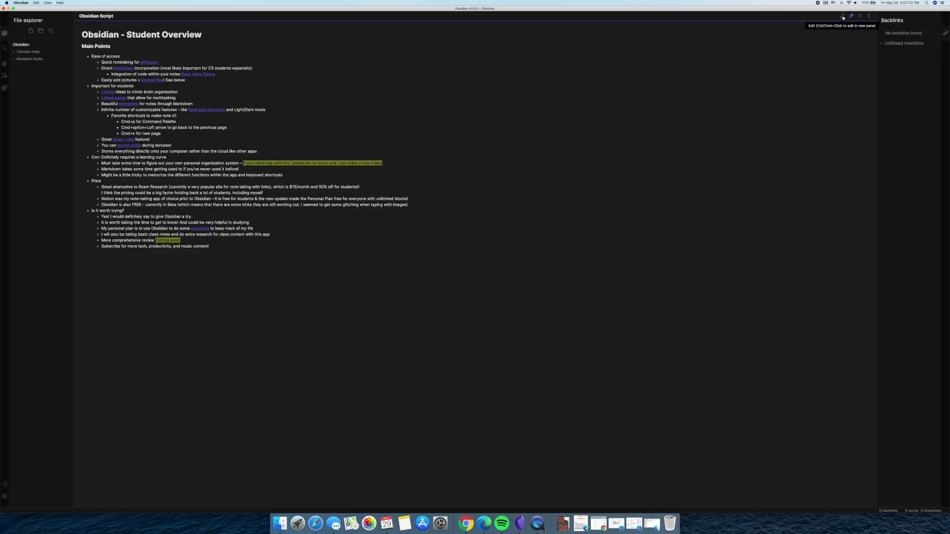
{"action": "left_click", "coordinate": [844, 17], "text": "super"}
{"action": "left_click_drag", "start_coordinate": [133, 75], "coordinate": [161, 73]}
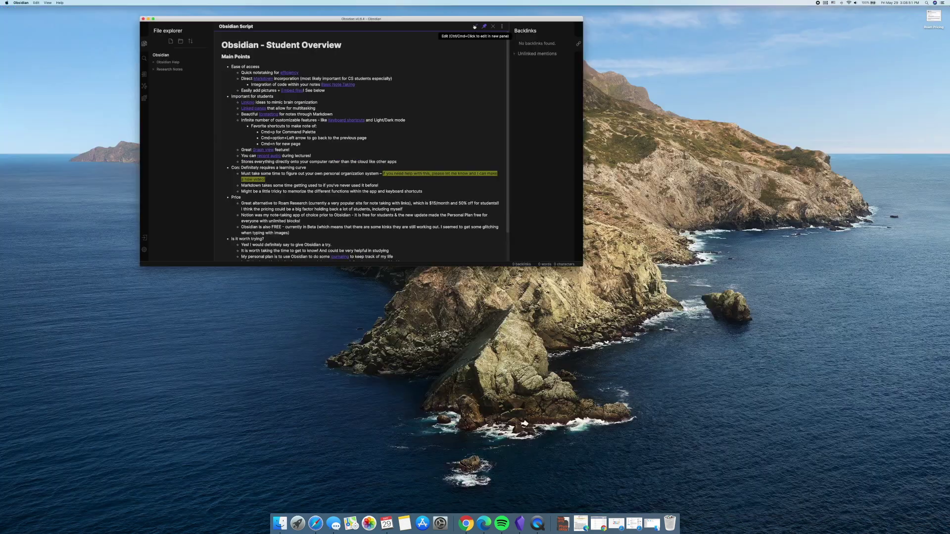
Embed the Roam Pricing.png image under the Price bullet from a side source pane.
{"action": "left_click", "coordinate": [474, 26], "text": "super"}
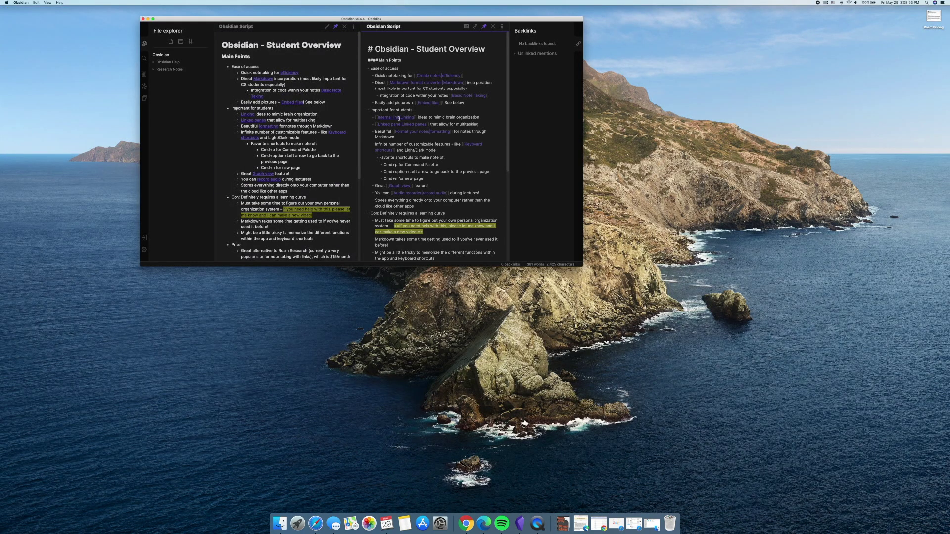
{"action": "scroll", "coordinate": [413, 171], "scroll_direction": "down", "scroll_amount": 5}
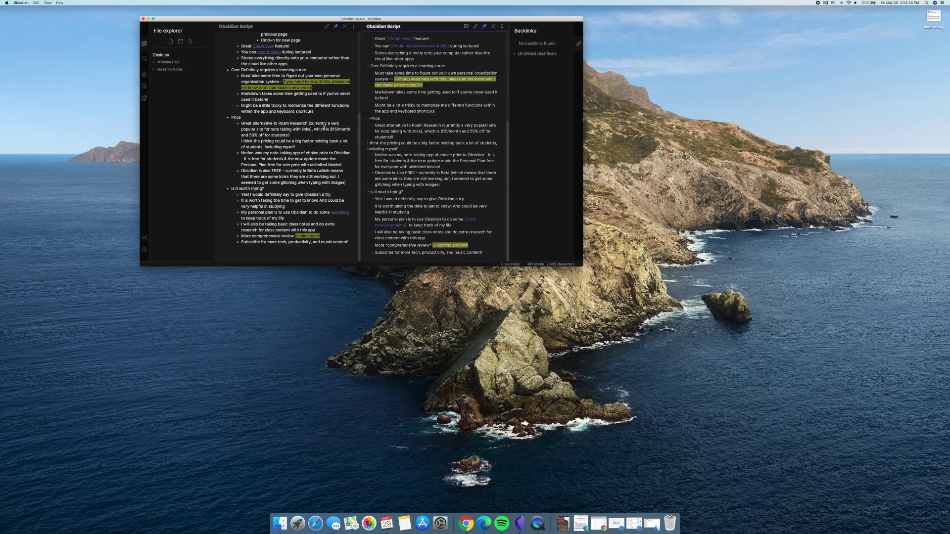
{"action": "scroll", "coordinate": [323, 127], "scroll_direction": "up", "scroll_amount": 10}
{"action": "scroll", "coordinate": [320, 147], "scroll_direction": "down", "scroll_amount": 10}
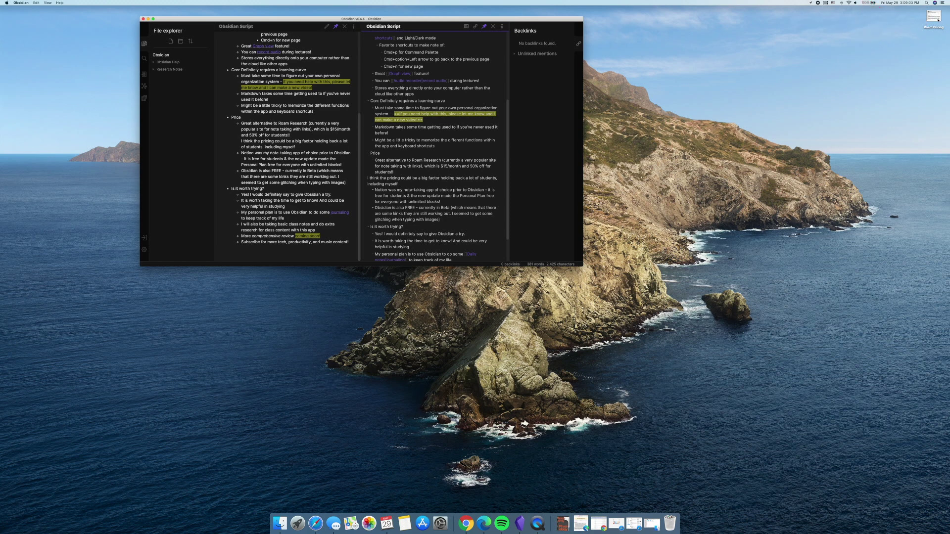
{"action": "left_click_drag", "start_coordinate": [943, 24], "coordinate": [431, 172]}
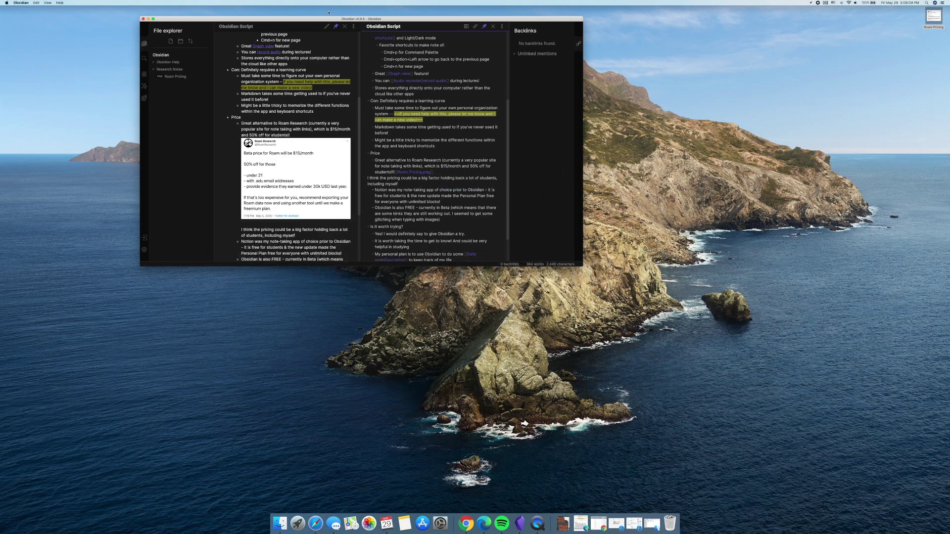
{"action": "left_click_drag", "start_coordinate": [319, 19], "coordinate": [408, 19]}
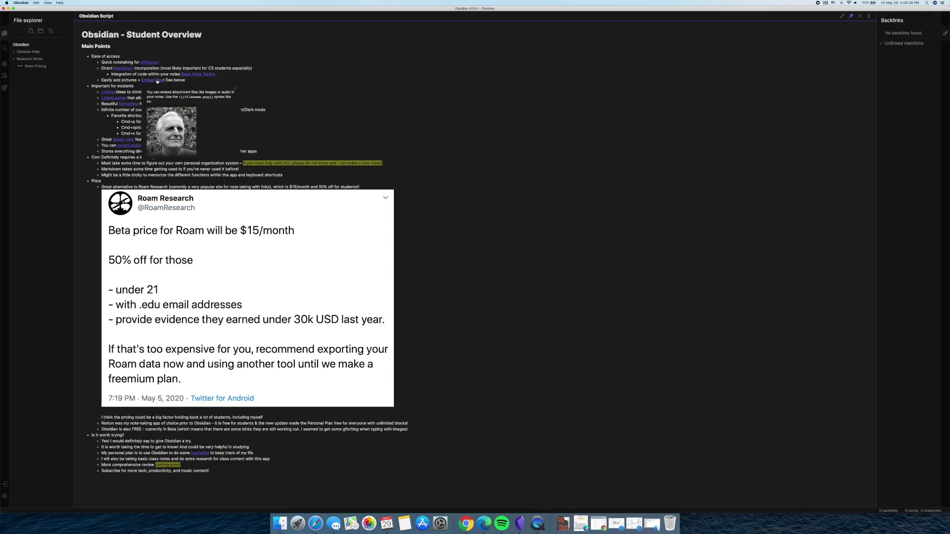
Open the Embed files help note in a side pane and show it as rendered preview.
{"action": "left_click", "coordinate": [157, 80], "text": "super"}
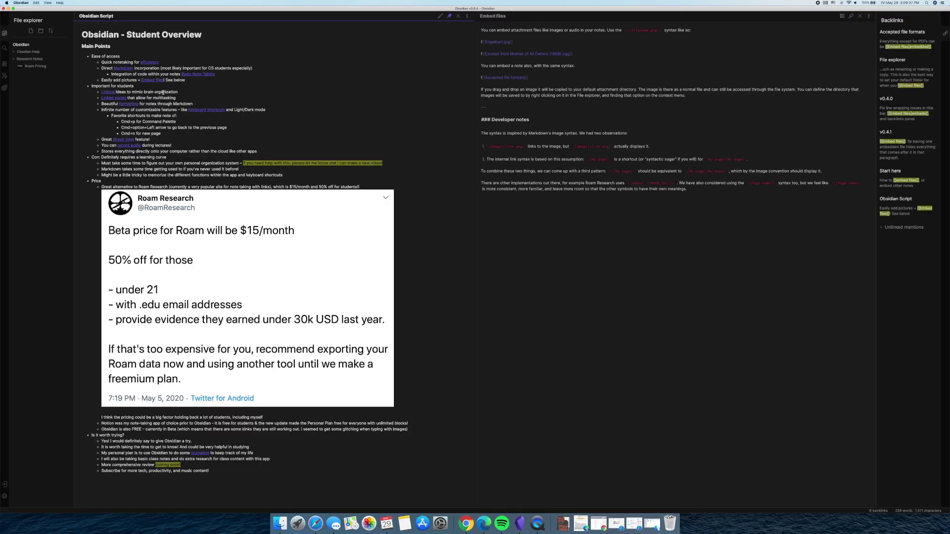
{"action": "left_click", "coordinate": [842, 15]}
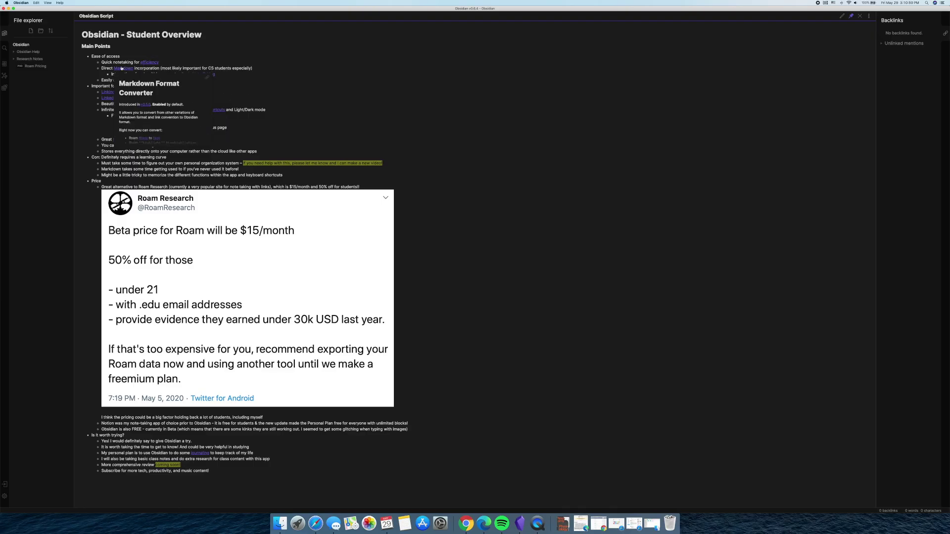
Open Basic Note Taking, Create notes, Markdown format converter and Embed files beside the script.
{"action": "mouse_move", "coordinate": [207, 76]}
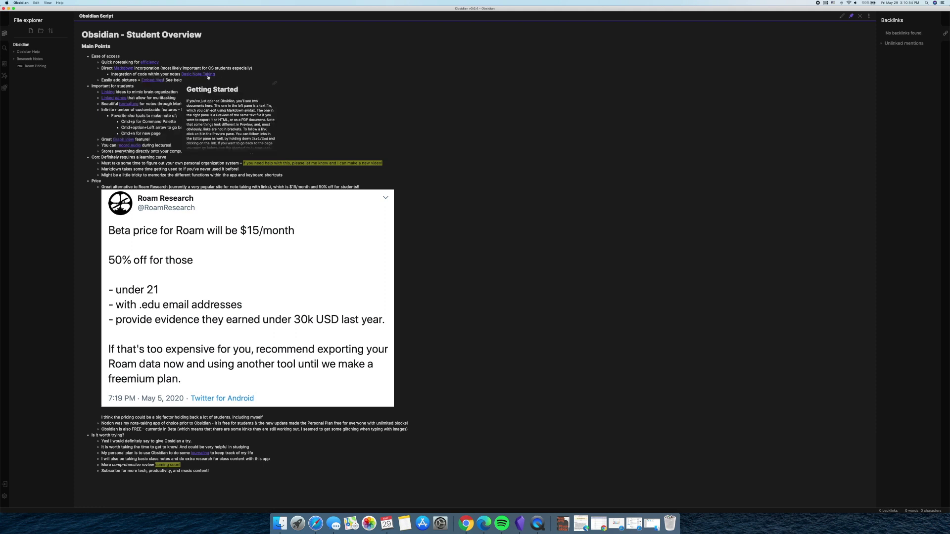
{"action": "left_click", "coordinate": [196, 76], "text": "super"}
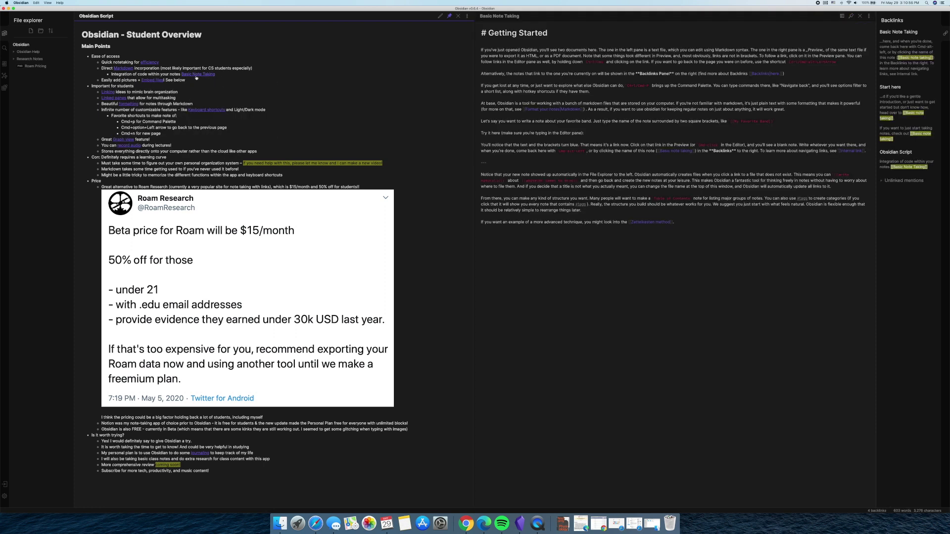
{"action": "left_click", "coordinate": [154, 79], "text": "super"}
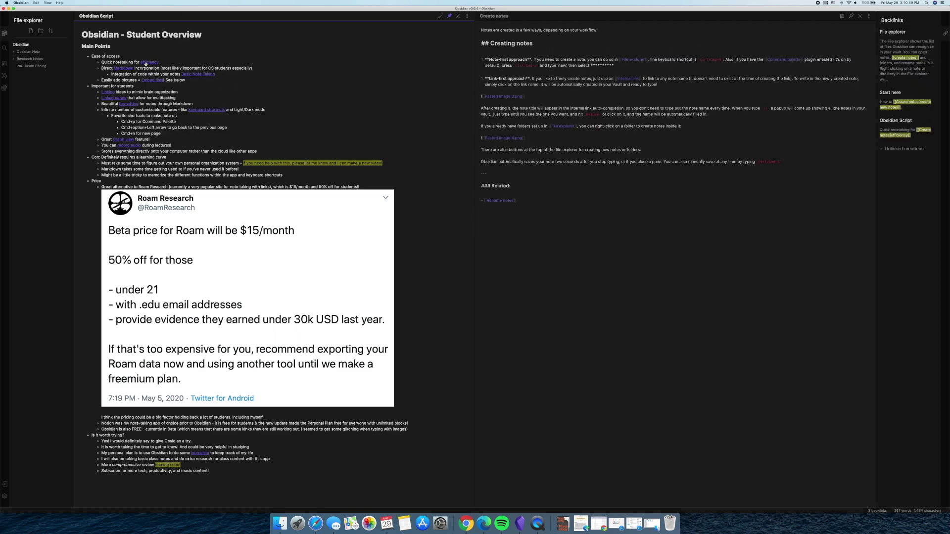
{"action": "left_click", "coordinate": [122, 69]}
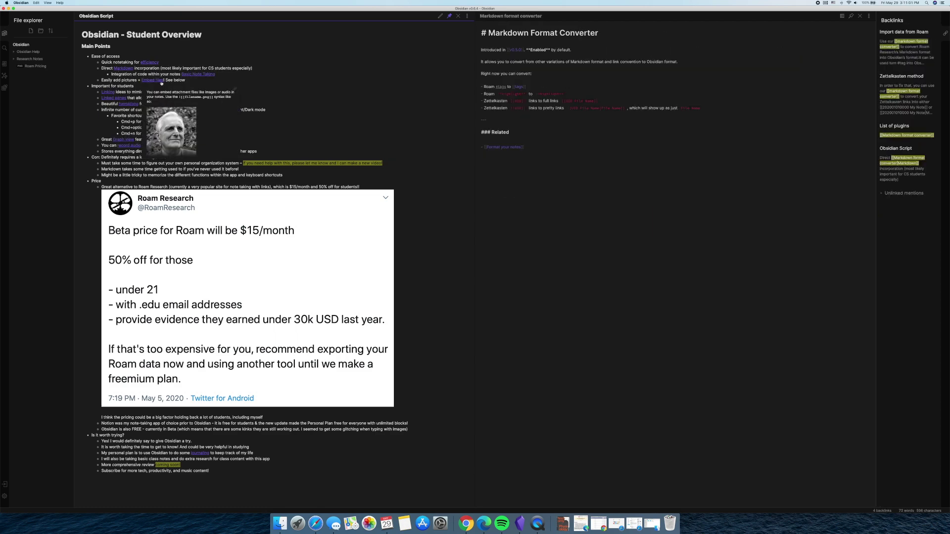
{"action": "left_click", "coordinate": [158, 79]}
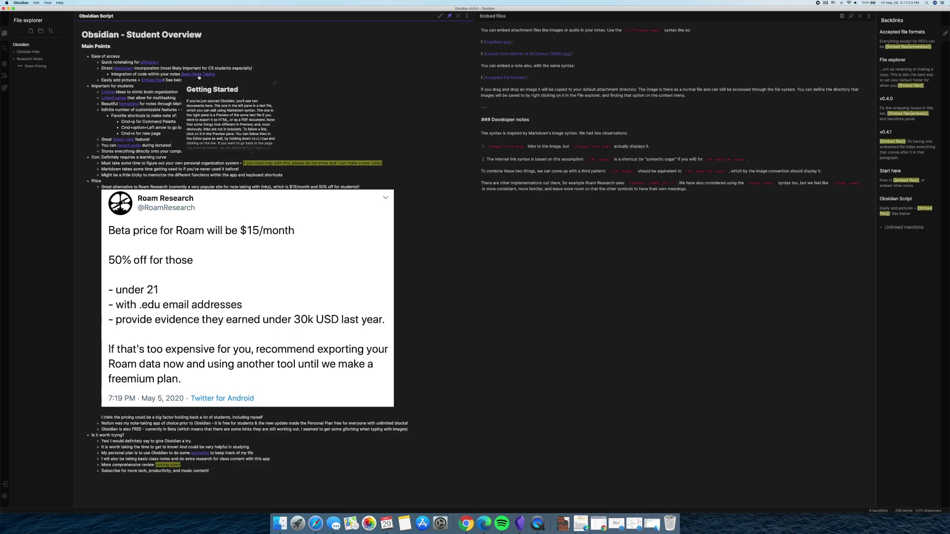
{"action": "left_click", "coordinate": [198, 75]}
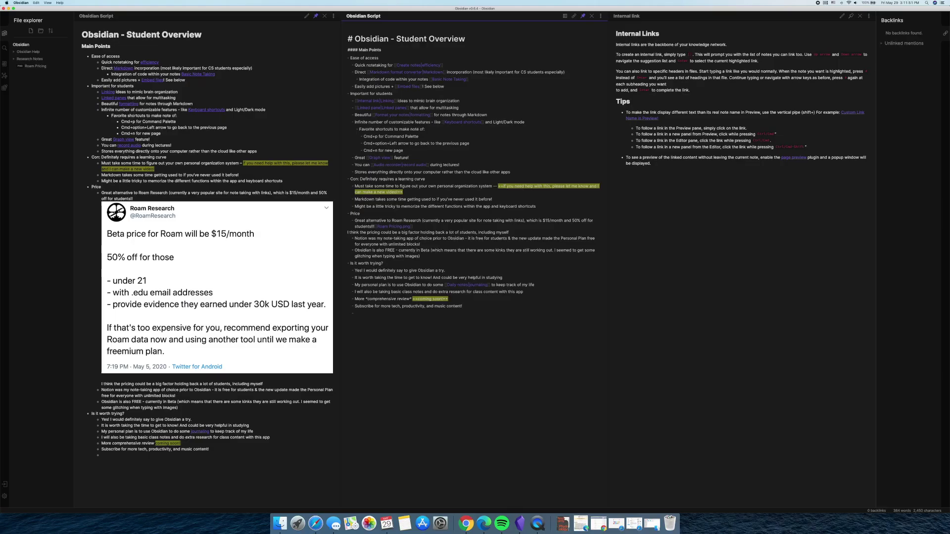
Add a final-line link to the Folding note aliased as 'folded pages', then select it.
{"action": "type", "text": "[["}
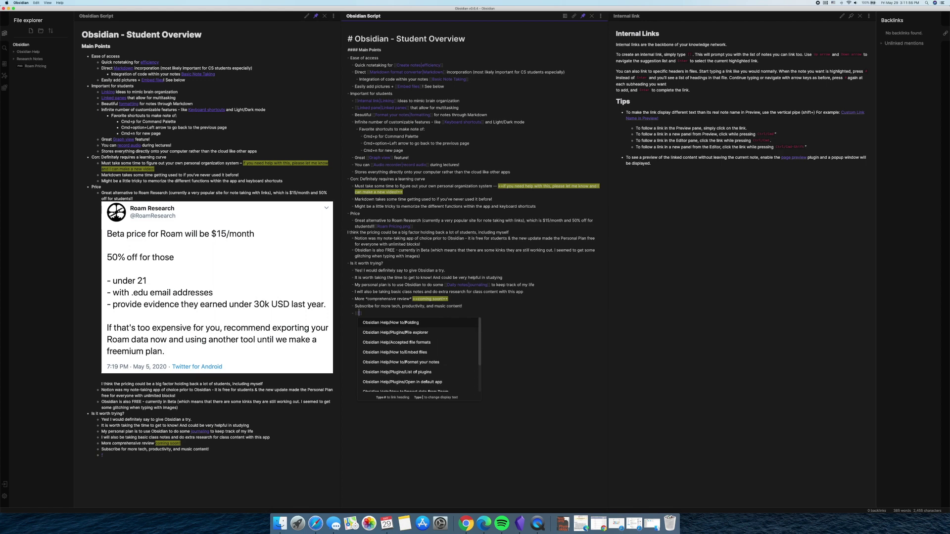
{"action": "type", "text": "fd"}
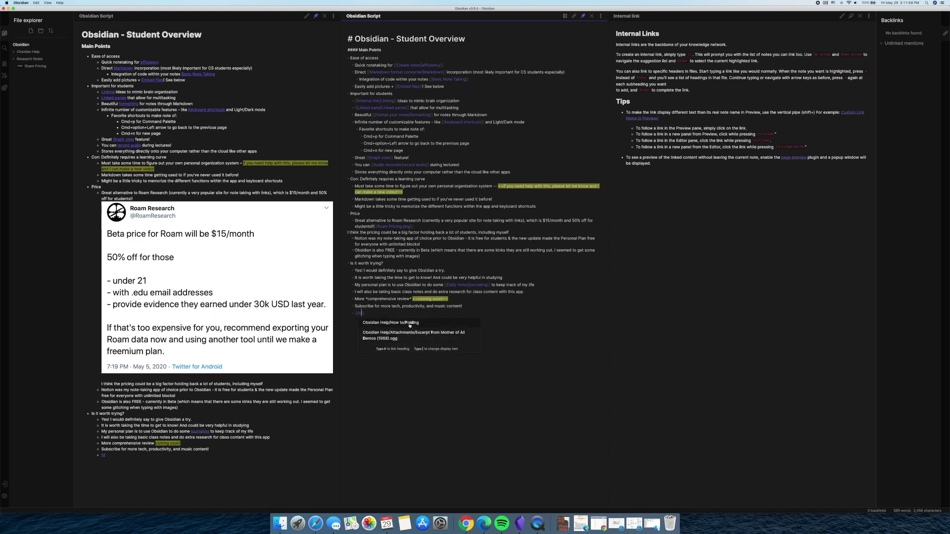
{"action": "left_click", "coordinate": [409, 323]}
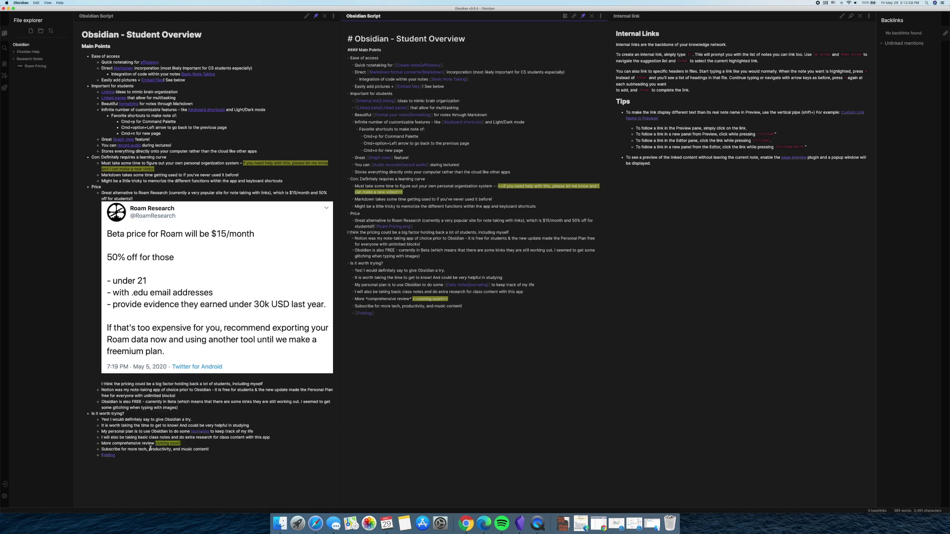
{"action": "type", "text": "|folded pages"}
{"action": "key", "text": "alt+shift+Left"}
{"action": "key", "text": "alt+shift+Left"}
{"action": "key", "text": "alt+shift+Left"}
{"action": "key", "text": "alt+shift+Left"}
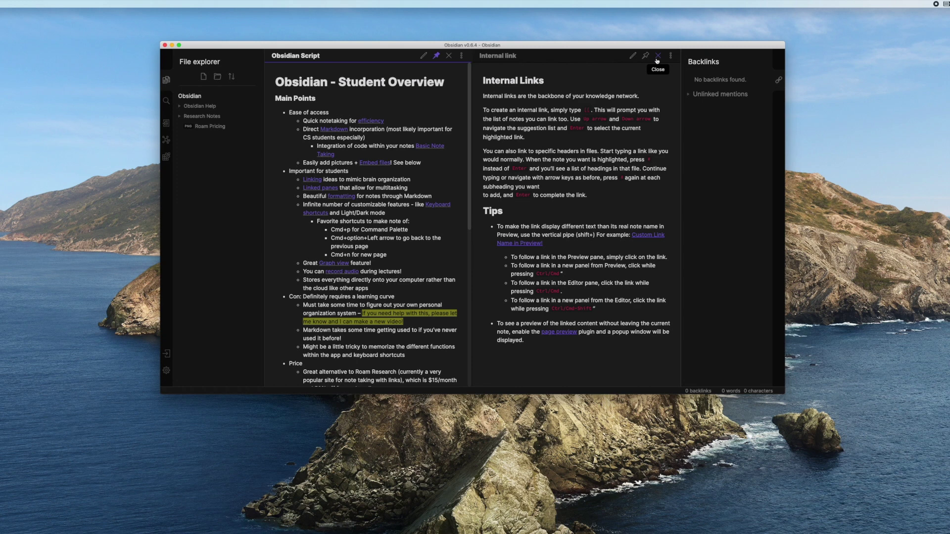
Close the Internal Links help note and show the script's source beside its preview.
{"action": "left_click", "coordinate": [657, 57]}
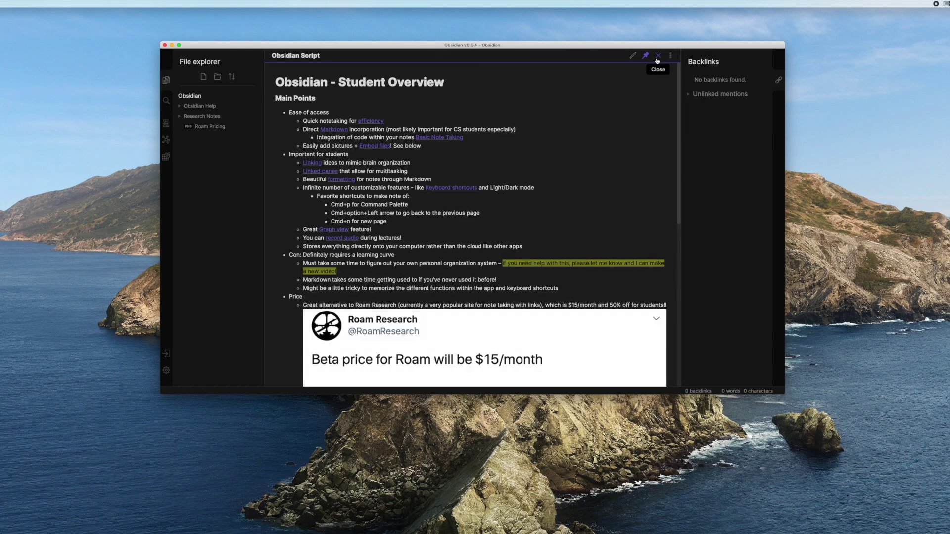
{"action": "left_click", "coordinate": [632, 56], "text": "super"}
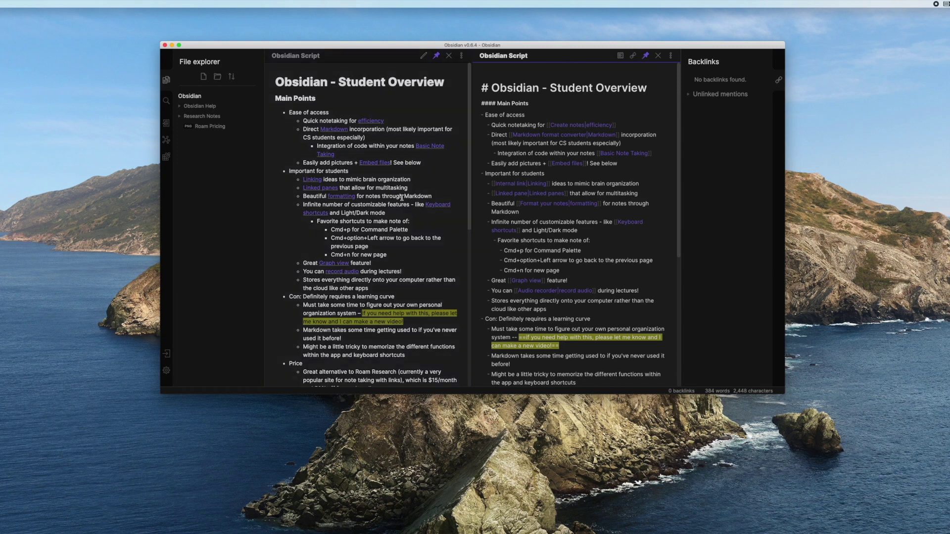
{"action": "scroll", "coordinate": [414, 208], "scroll_direction": "down", "scroll_amount": 10}
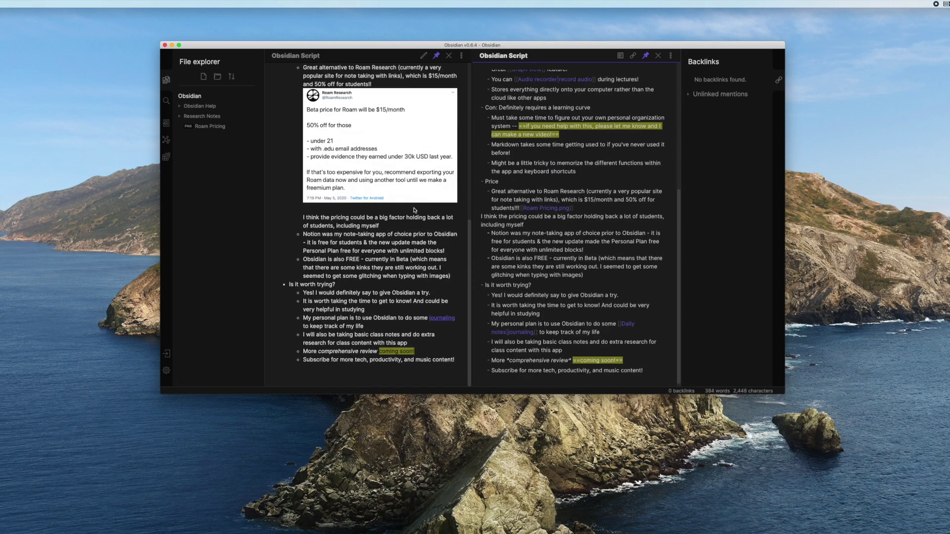
{"action": "scroll", "coordinate": [414, 210], "scroll_direction": "up", "scroll_amount": 10}
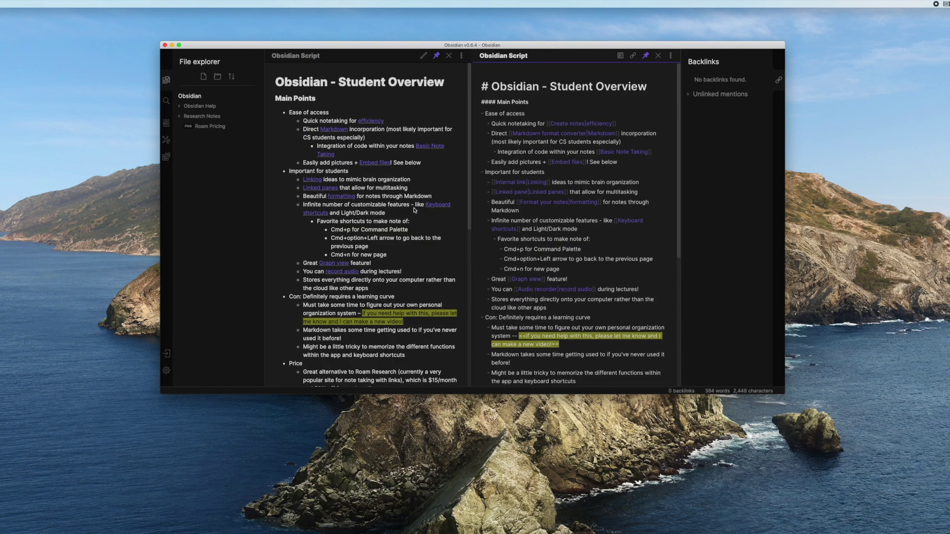
{"action": "scroll", "coordinate": [414, 210], "scroll_direction": "down", "scroll_amount": 10}
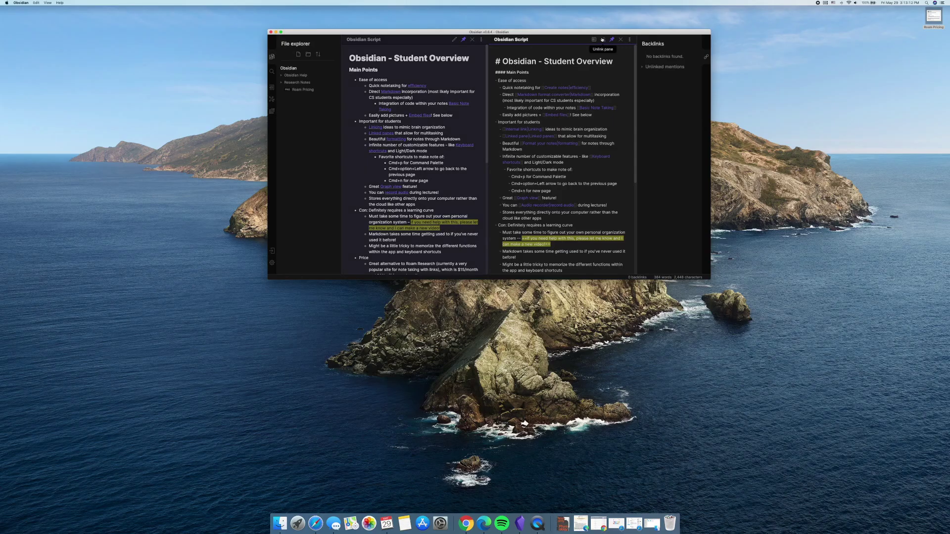
Unlink the source pane from the preview so each scrolls independently.
{"action": "left_click", "coordinate": [603, 39]}
{"action": "scroll", "coordinate": [462, 123], "scroll_direction": "down", "scroll_amount": 10}
{"action": "scroll", "coordinate": [434, 125], "scroll_direction": "up", "scroll_amount": 10}
{"action": "scroll", "coordinate": [563, 158], "scroll_direction": "down", "scroll_amount": 5}
{"action": "scroll", "coordinate": [562, 159], "scroll_direction": "up", "scroll_amount": 5}
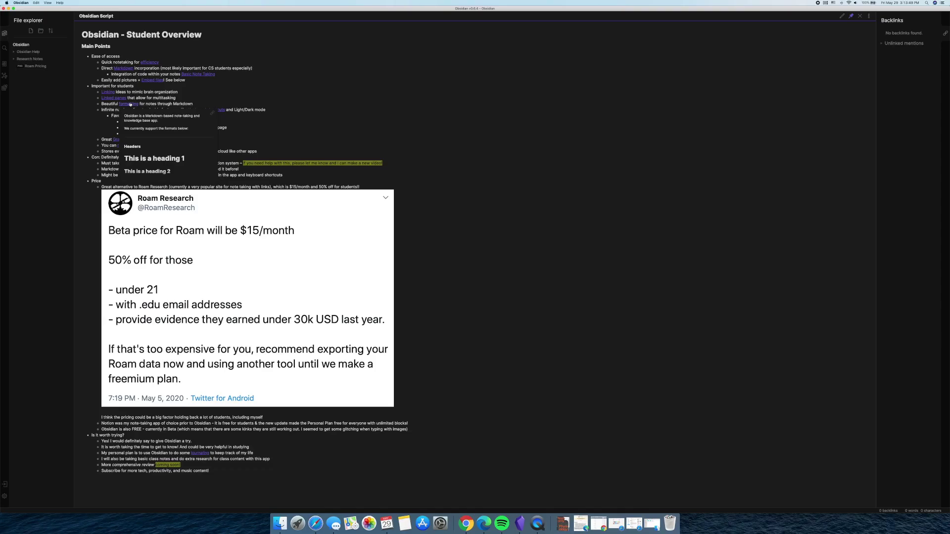
Open Format your notes beside the script, switch it to preview and read through it.
{"action": "left_click", "coordinate": [130, 105], "text": "super"}
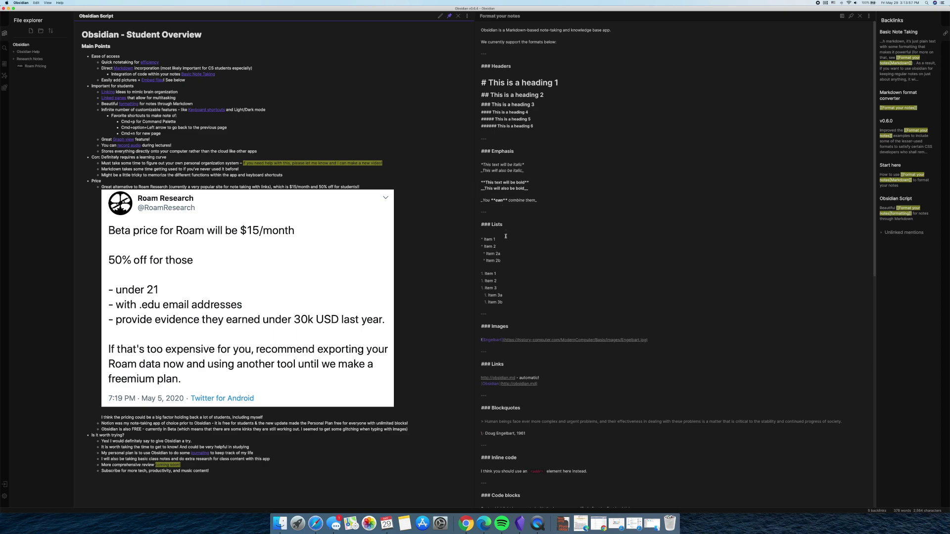
{"action": "scroll", "coordinate": [506, 237], "scroll_direction": "down", "scroll_amount": 10}
{"action": "scroll", "coordinate": [520, 246], "scroll_direction": "down", "scroll_amount": 3}
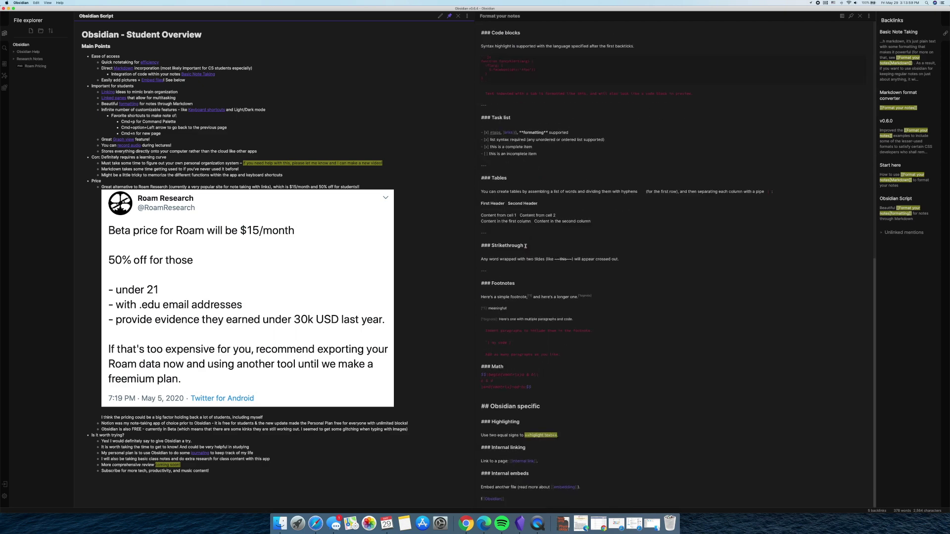
{"action": "key", "text": "super+e"}
{"action": "scroll", "coordinate": [567, 205], "scroll_direction": "down", "scroll_amount": 8}
{"action": "scroll", "coordinate": [567, 205], "scroll_direction": "down", "scroll_amount": 5}
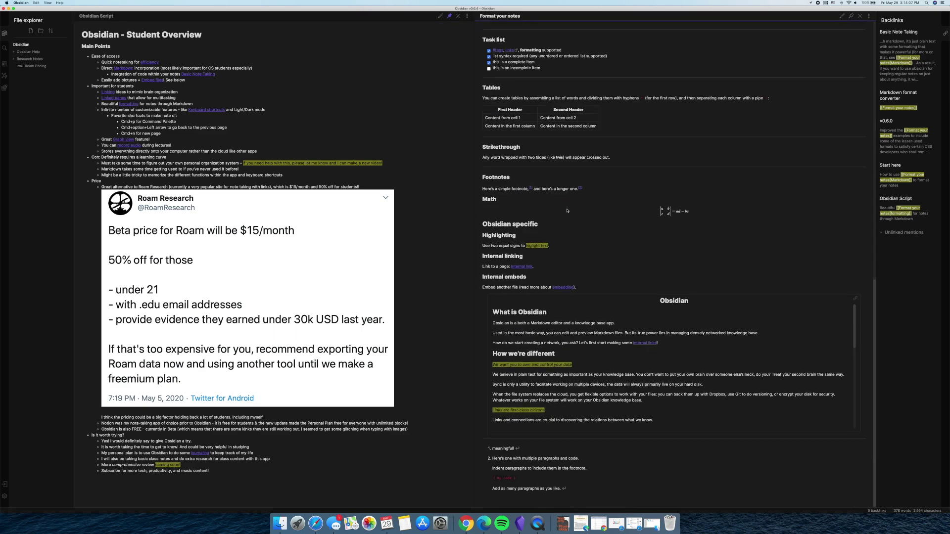
{"action": "scroll", "coordinate": [574, 249], "scroll_direction": "up", "scroll_amount": 15}
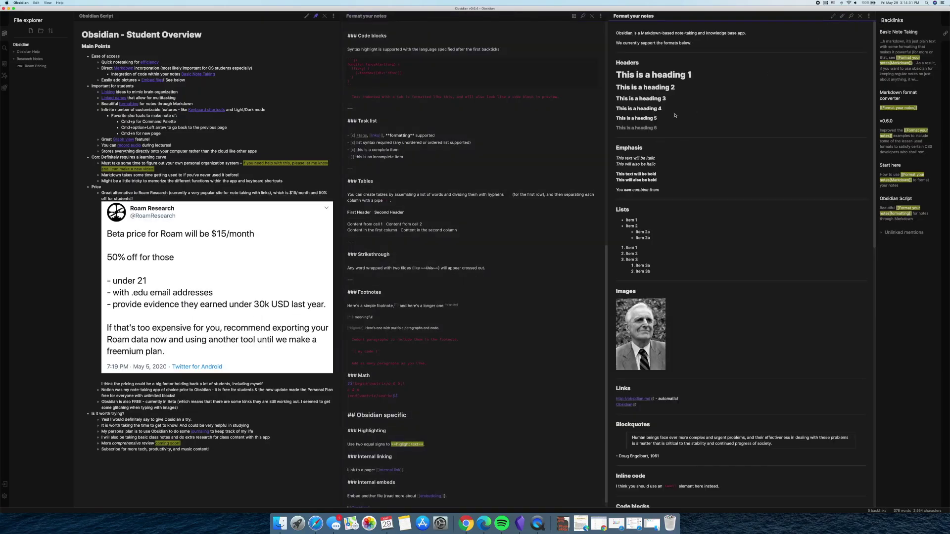
{"action": "scroll", "coordinate": [471, 183], "scroll_direction": "up", "scroll_amount": 10}
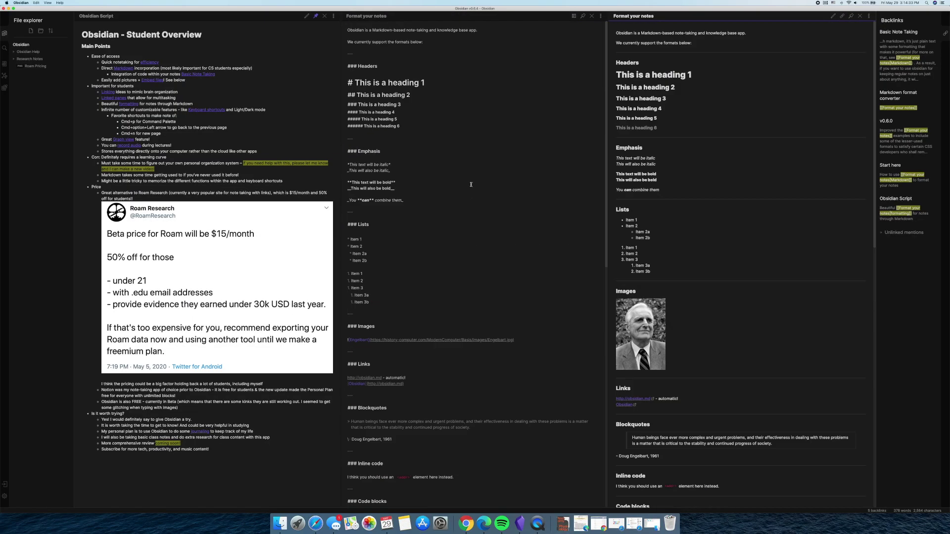
Open the script again in a separate edit pane and scroll through it.
{"action": "left_click", "coordinate": [305, 19], "text": "super"}
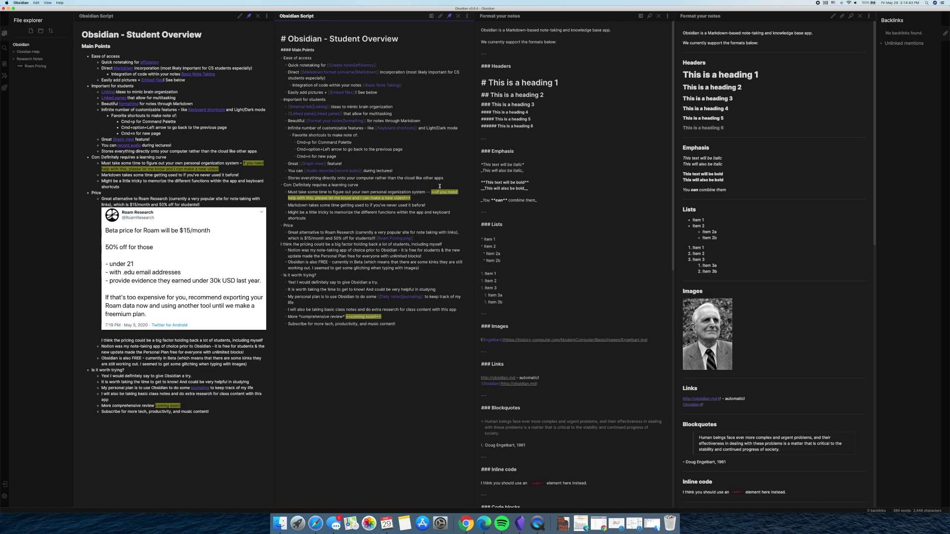
{"action": "scroll", "coordinate": [514, 204], "scroll_direction": "down", "scroll_amount": 15}
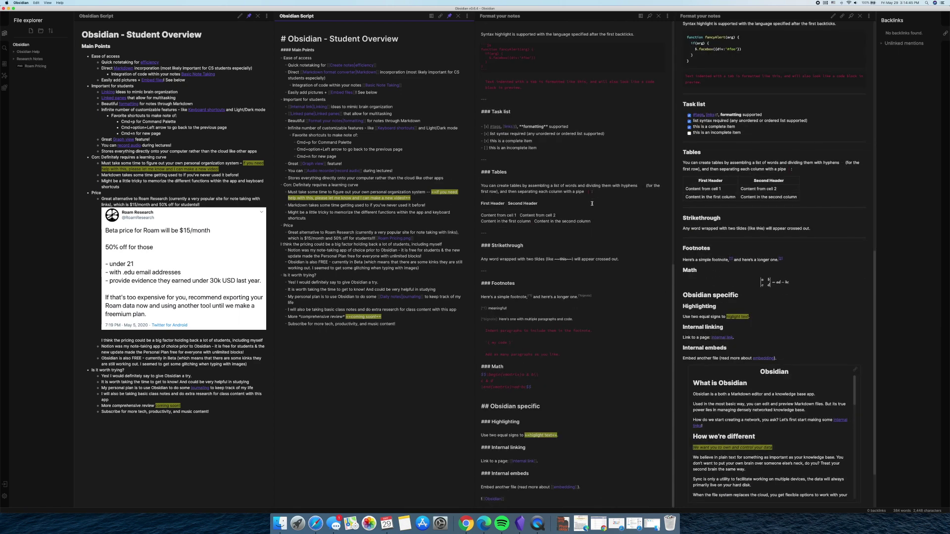
{"action": "scroll", "coordinate": [592, 204], "scroll_direction": "up", "scroll_amount": 15}
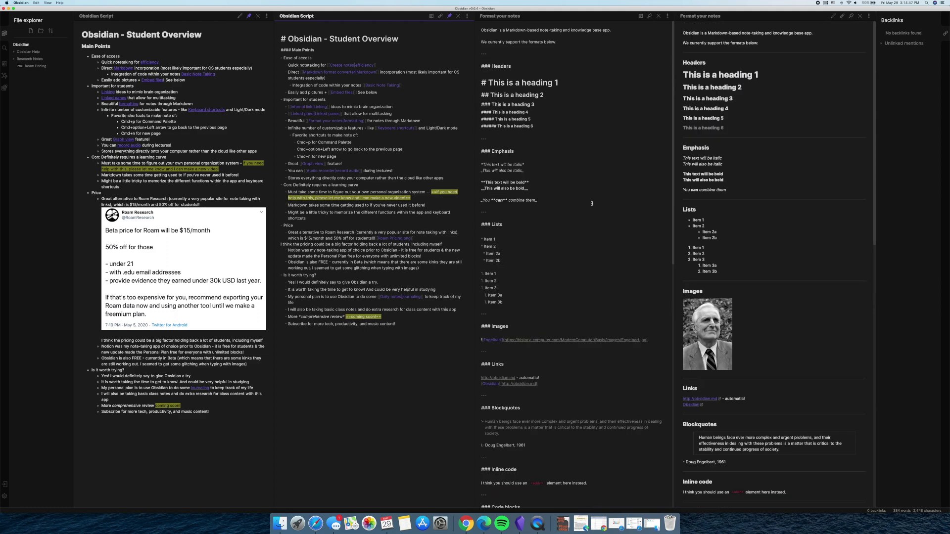
{"action": "scroll", "coordinate": [592, 203], "scroll_direction": "down", "scroll_amount": 15}
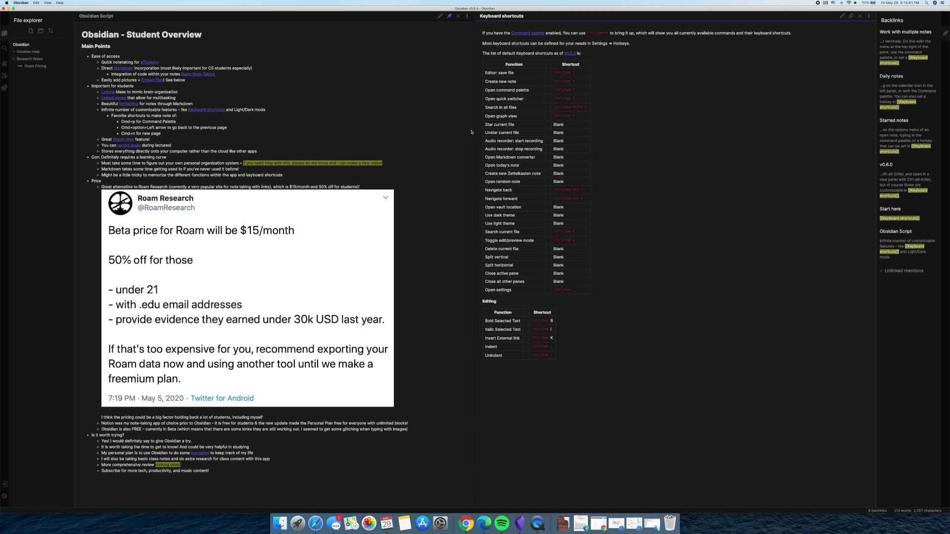
Close Keyboard shortcuts, then try Cmd+P palette, Cmd+Option+Left back, and Cmd+N new note.
{"action": "left_click", "coordinate": [860, 15]}
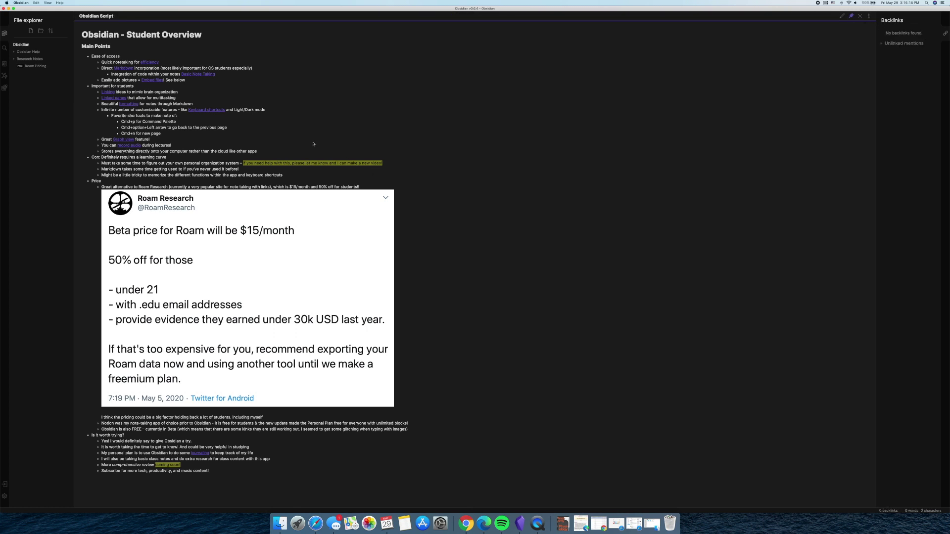
{"action": "key", "text": "super+p"}
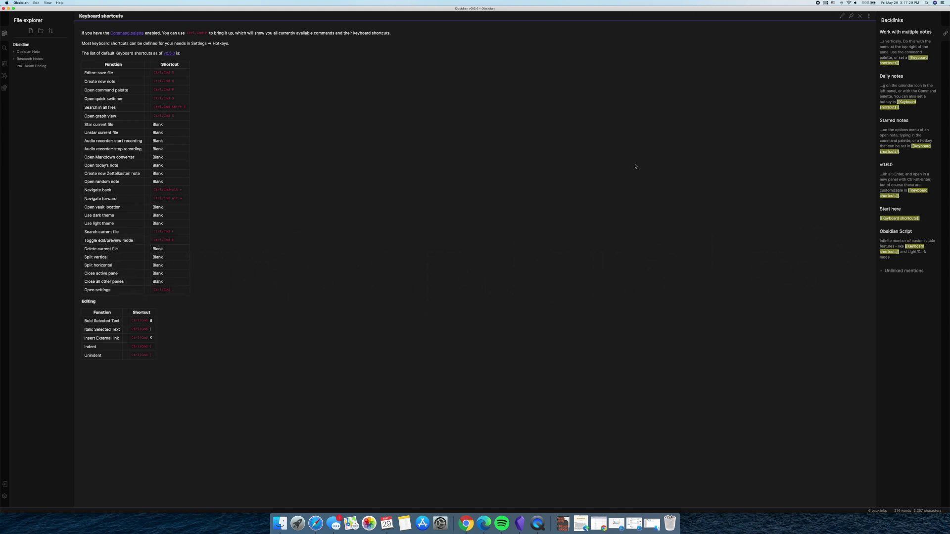
{"action": "key", "text": "super+alt+Left"}
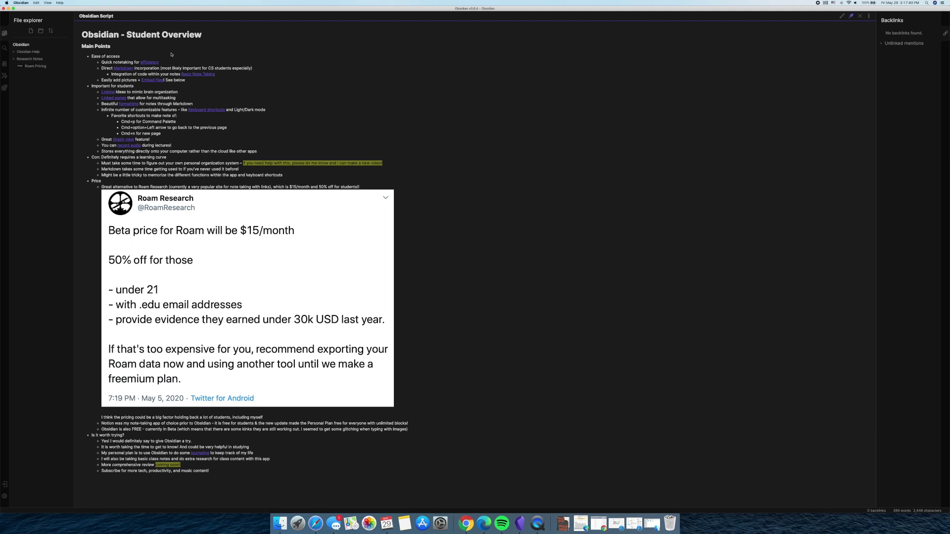
{"action": "key", "text": "super+n"}
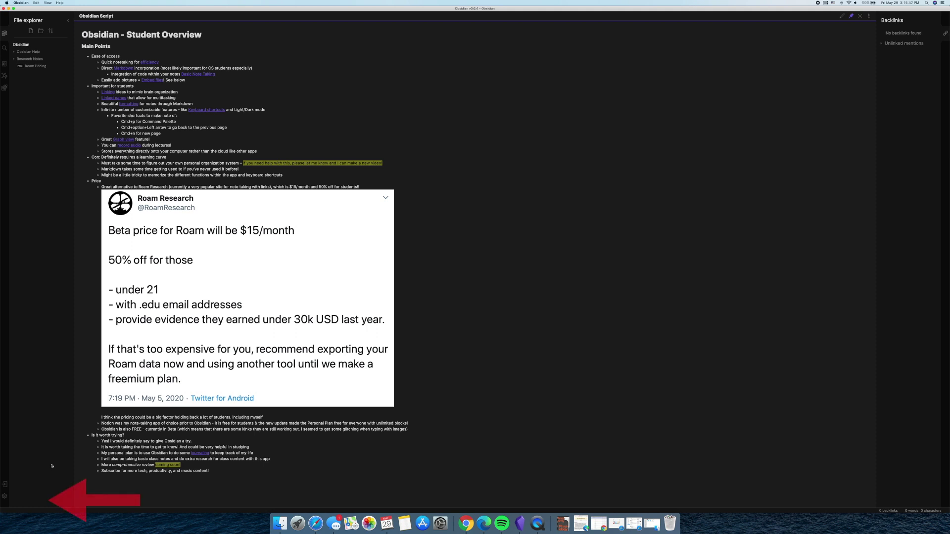
{"action": "left_click", "coordinate": [5, 496]}
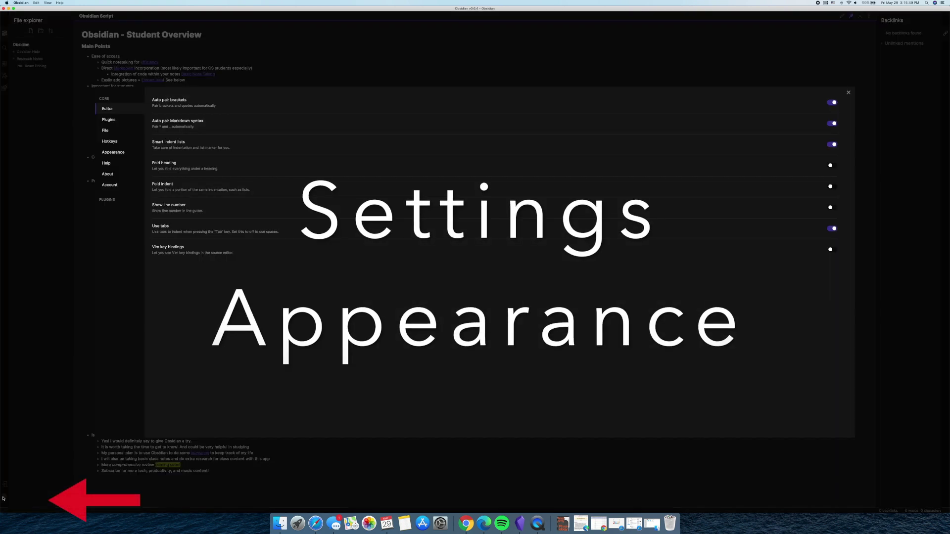
{"action": "left_click", "coordinate": [106, 154]}
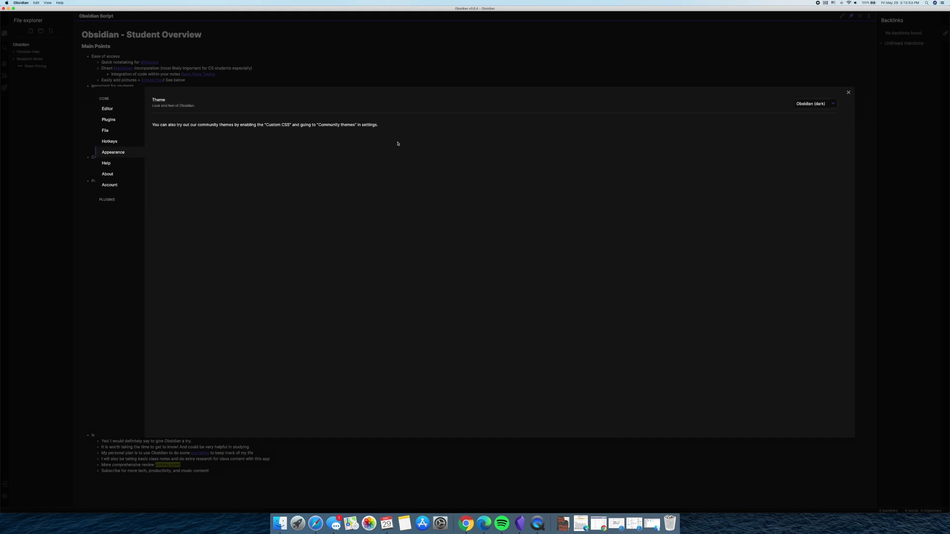
{"action": "left_click", "coordinate": [827, 106]}
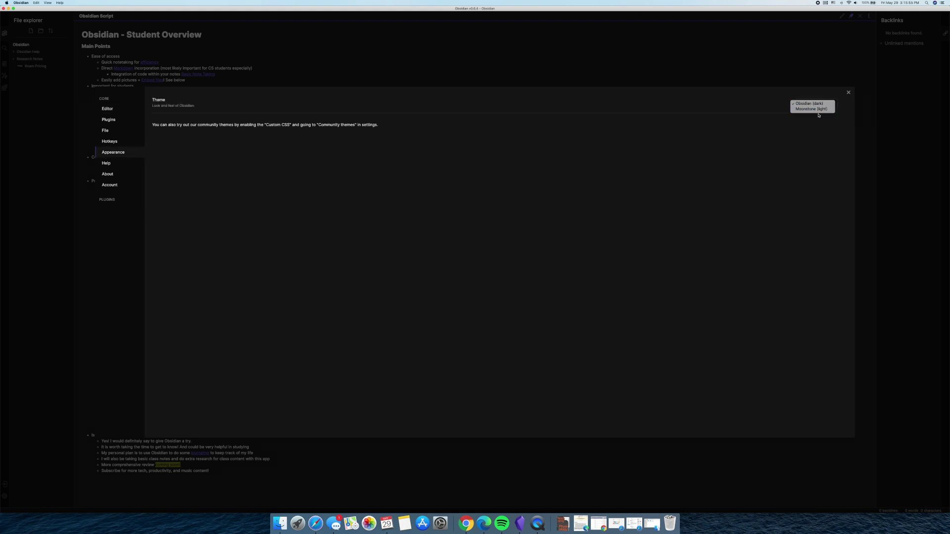
{"action": "left_click", "coordinate": [812, 112]}
{"action": "left_click", "coordinate": [848, 93]}
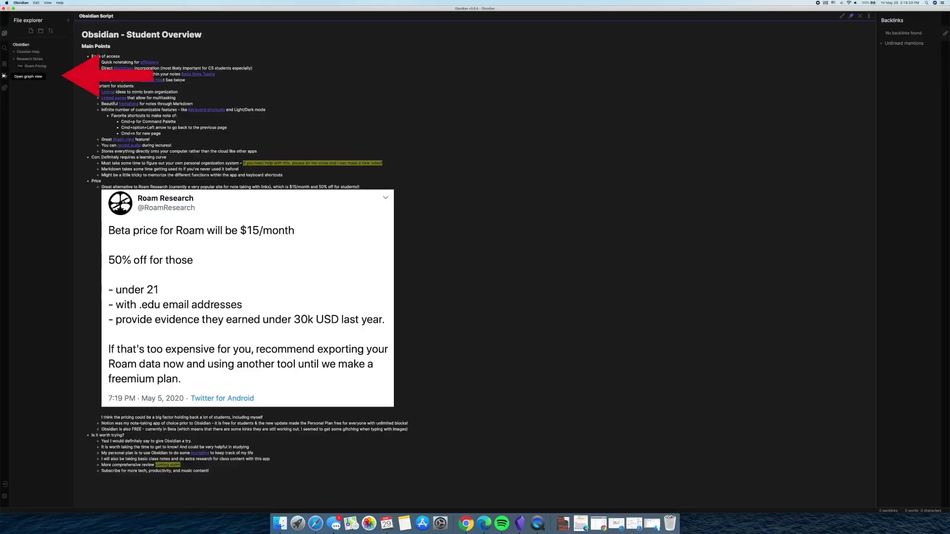
{"action": "left_click", "coordinate": [4, 75]}
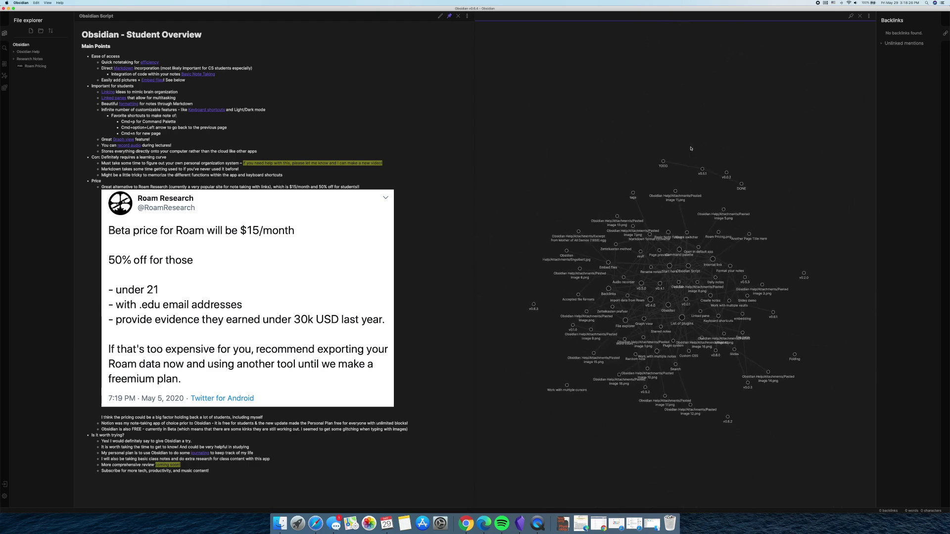
Zoom the graph view and drag the Obsidian Script node to reshape the graph.
{"action": "scroll", "coordinate": [671, 277], "scroll_direction": "up", "scroll_amount": 10}
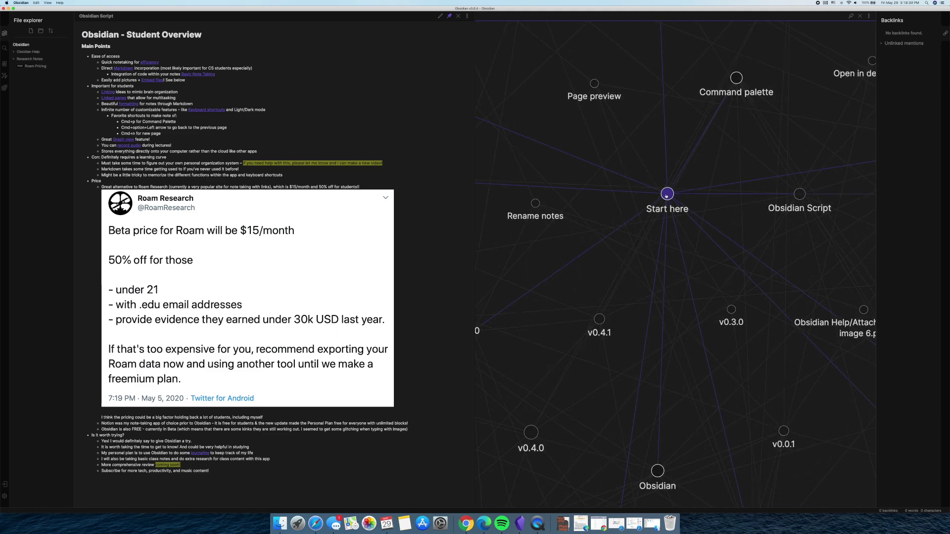
{"action": "scroll", "coordinate": [663, 214], "scroll_direction": "down", "scroll_amount": 10}
{"action": "scroll", "coordinate": [679, 269], "scroll_direction": "up", "scroll_amount": 2}
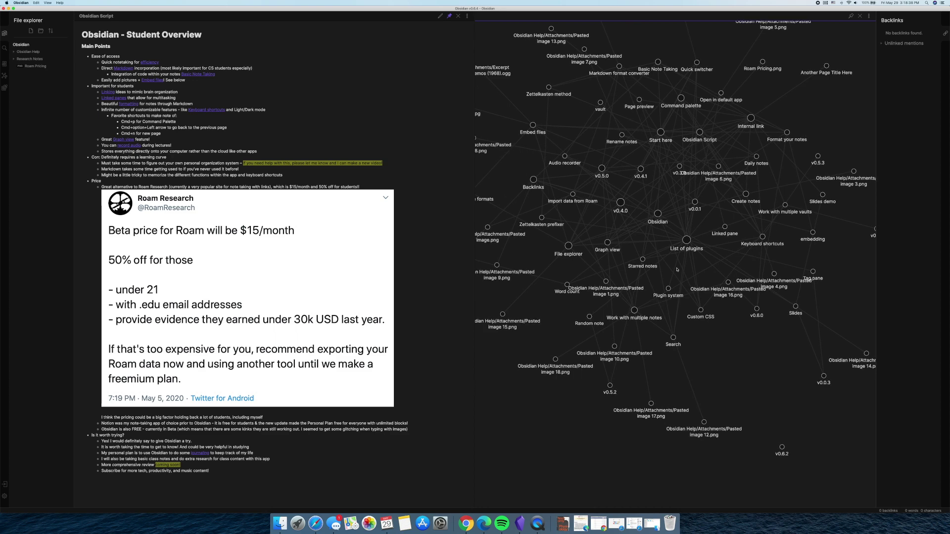
{"action": "scroll", "coordinate": [767, 372], "scroll_direction": "down", "scroll_amount": 2}
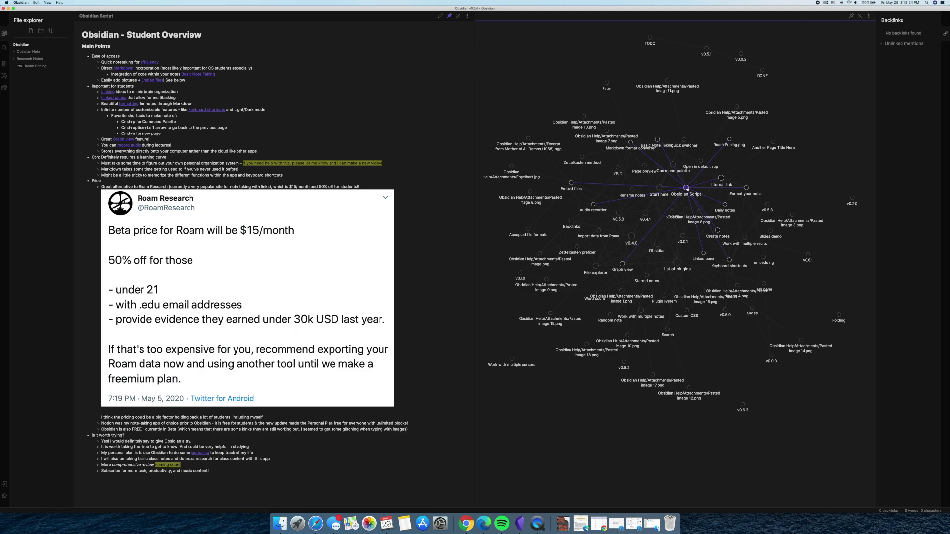
{"action": "left_click_drag", "start_coordinate": [686, 189], "coordinate": [758, 174]}
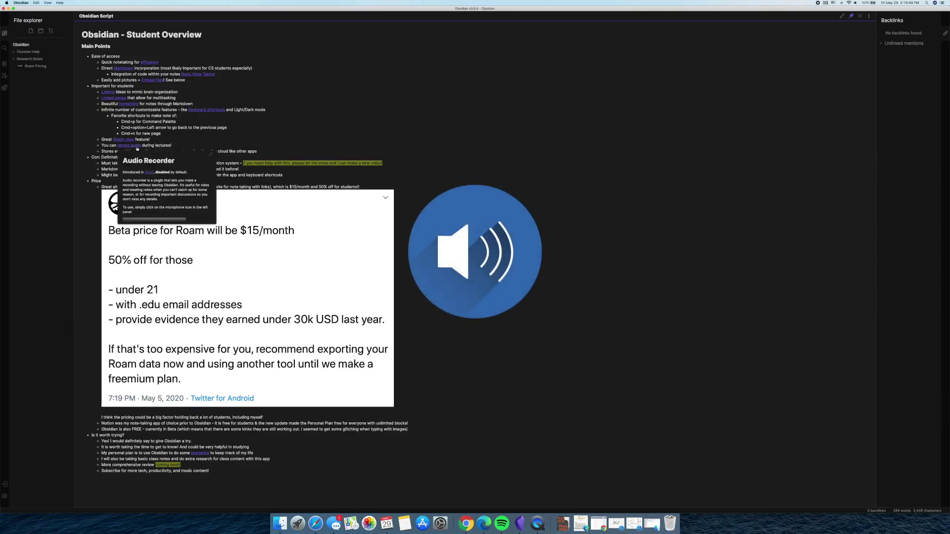
{"action": "left_click", "coordinate": [137, 148]}
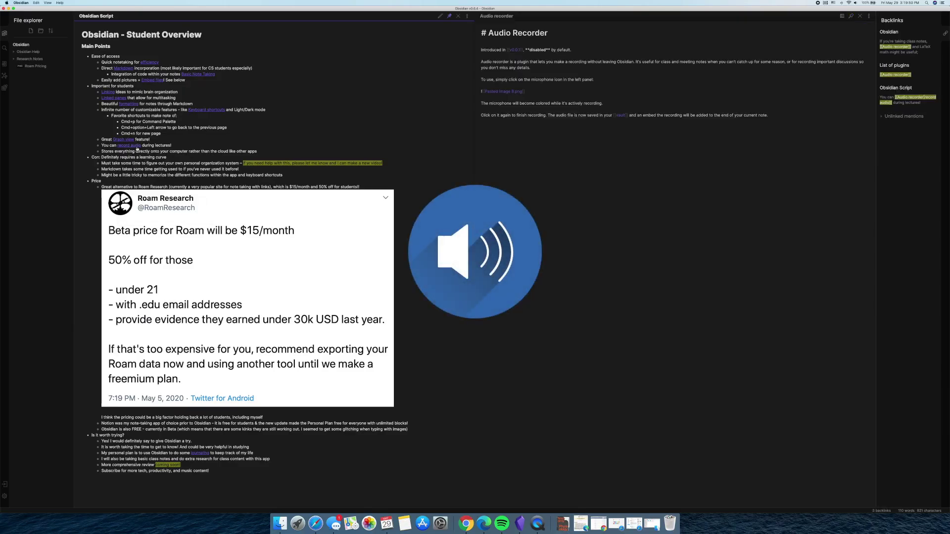
{"action": "left_click", "coordinate": [842, 15]}
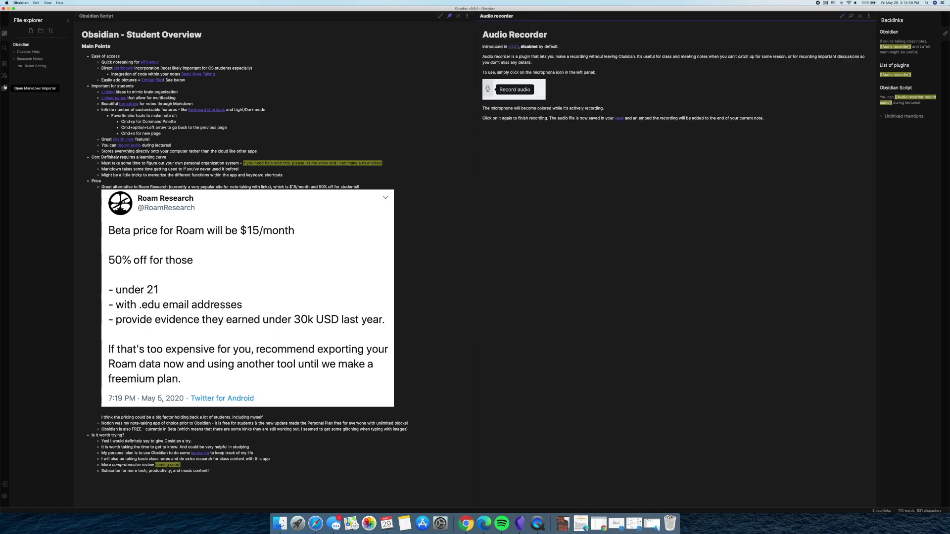
{"action": "left_click", "coordinate": [5, 497]}
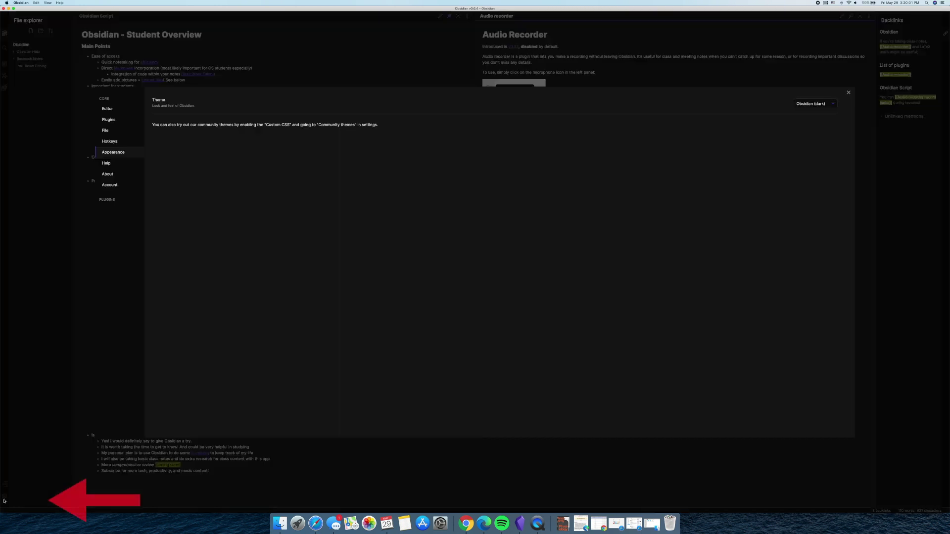
{"action": "left_click", "coordinate": [109, 120]}
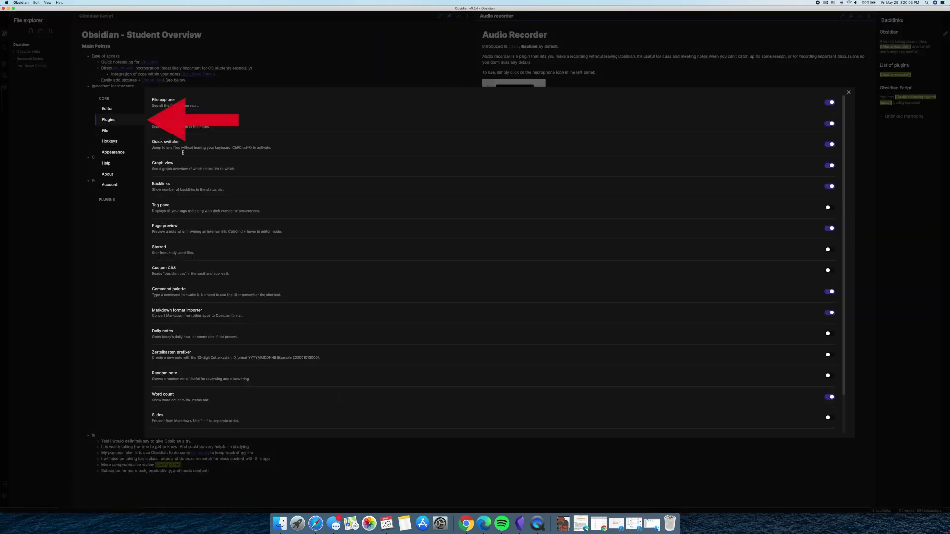
{"action": "scroll", "coordinate": [503, 268], "scroll_direction": "down", "scroll_amount": 2}
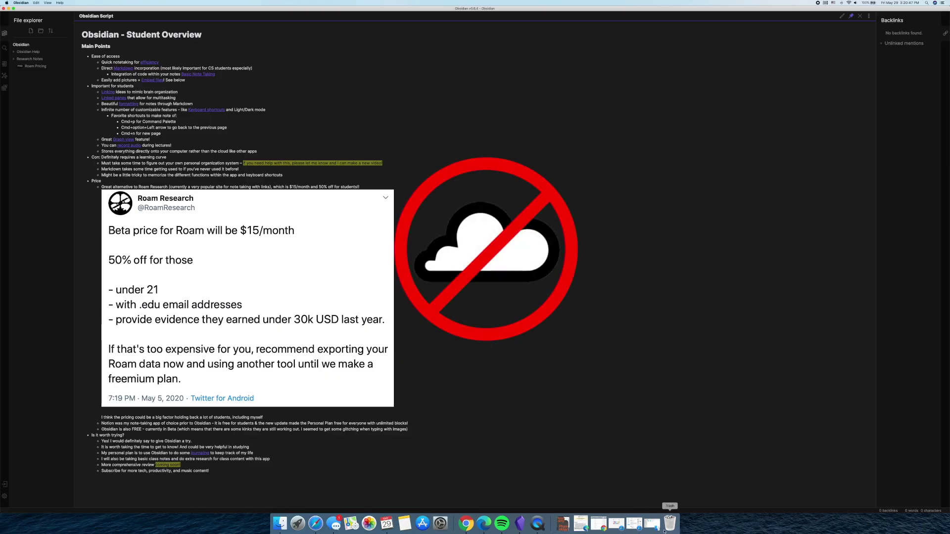
{"action": "left_click", "coordinate": [648, 527]}
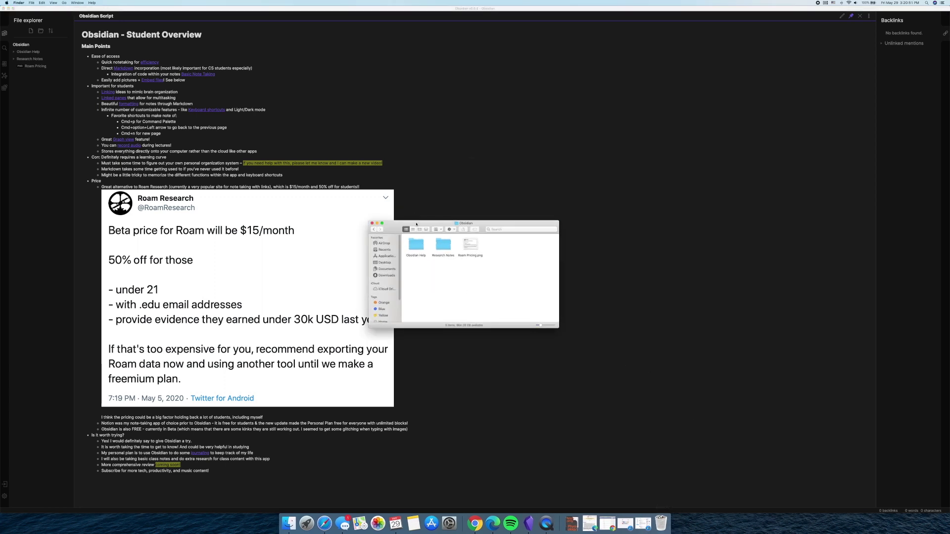
{"action": "left_click_drag", "start_coordinate": [417, 224], "coordinate": [428, 170]}
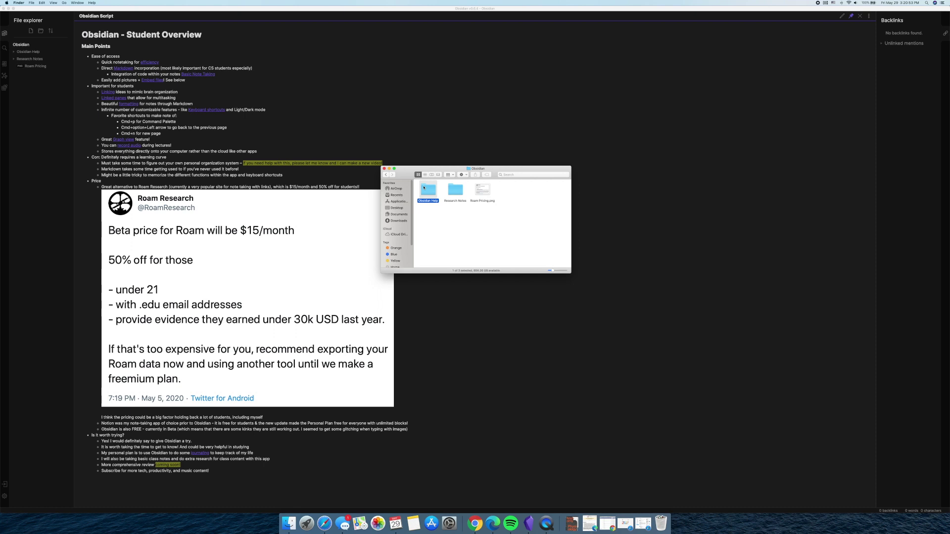
{"action": "double_click", "coordinate": [428, 191]}
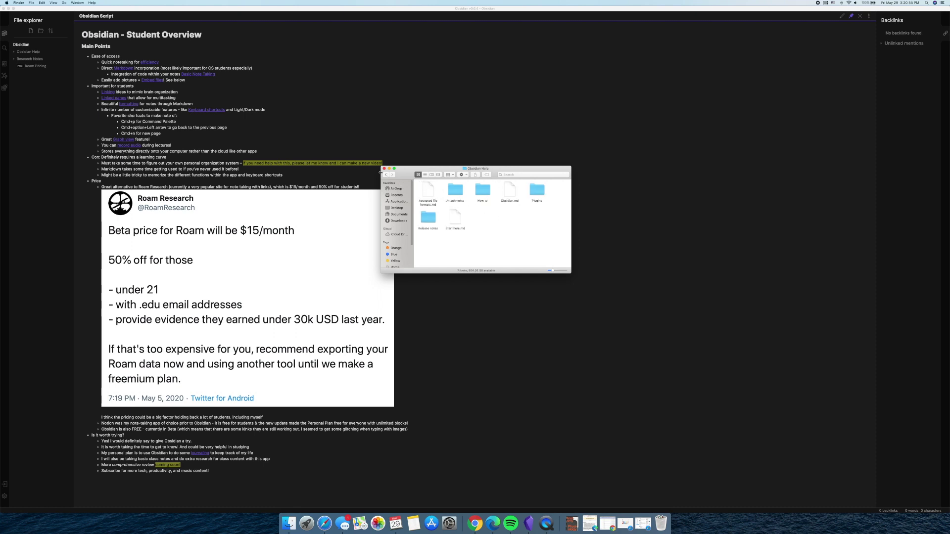
{"action": "left_click", "coordinate": [385, 175]}
{"action": "double_click", "coordinate": [451, 190]}
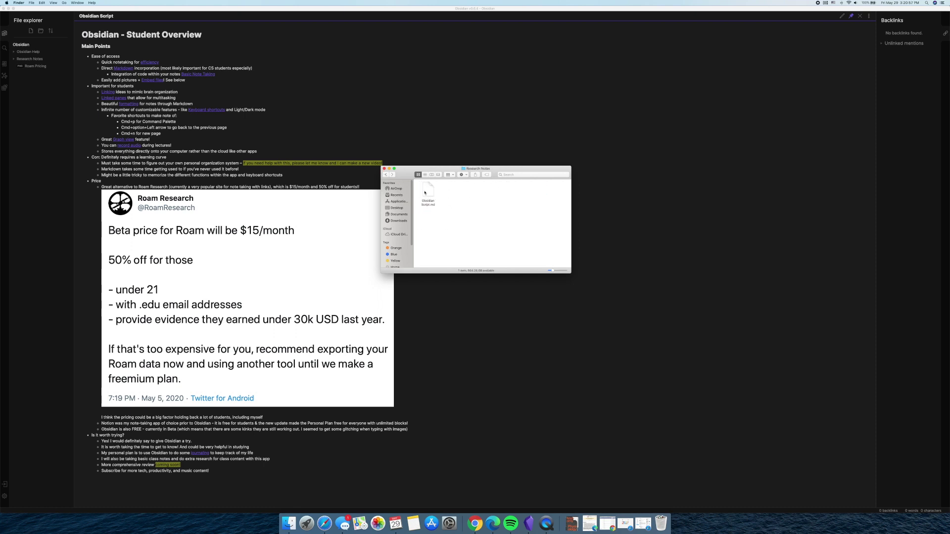
{"action": "left_click", "coordinate": [386, 175]}
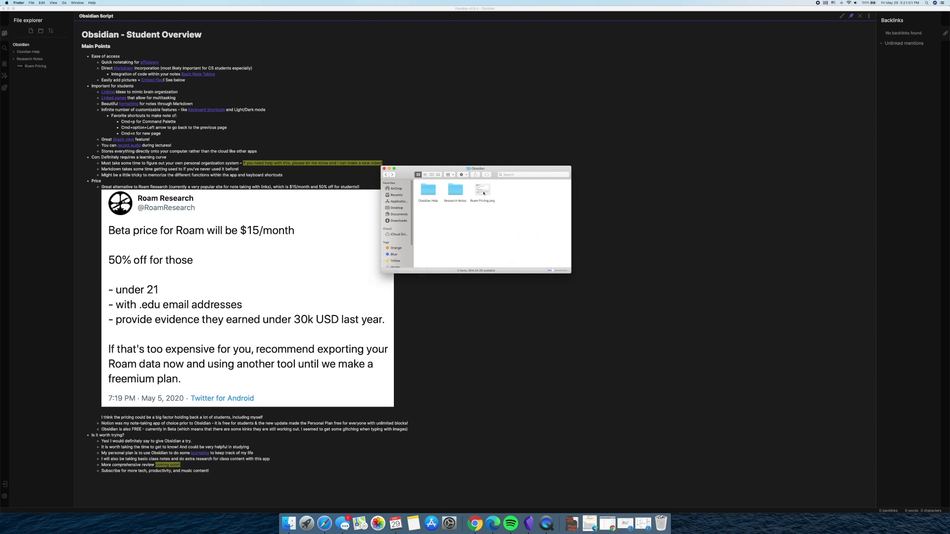
{"action": "left_click", "coordinate": [389, 168]}
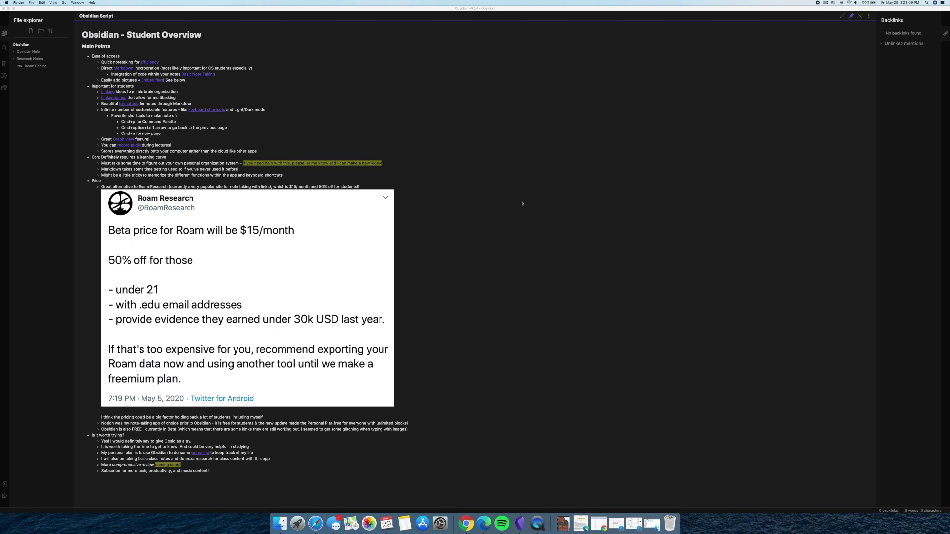
Bring the Obsidian window back into focus.
{"action": "left_click", "coordinate": [522, 203]}
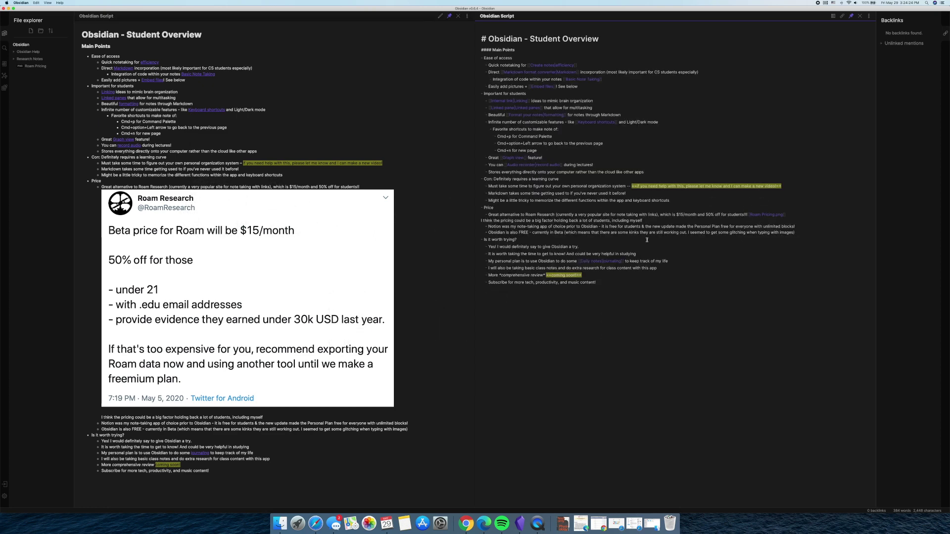
Add the test line 'dfdsdfdsasdffdsa' at the end of the source, then select and deselect it.
{"action": "type", "text": "dfd"}
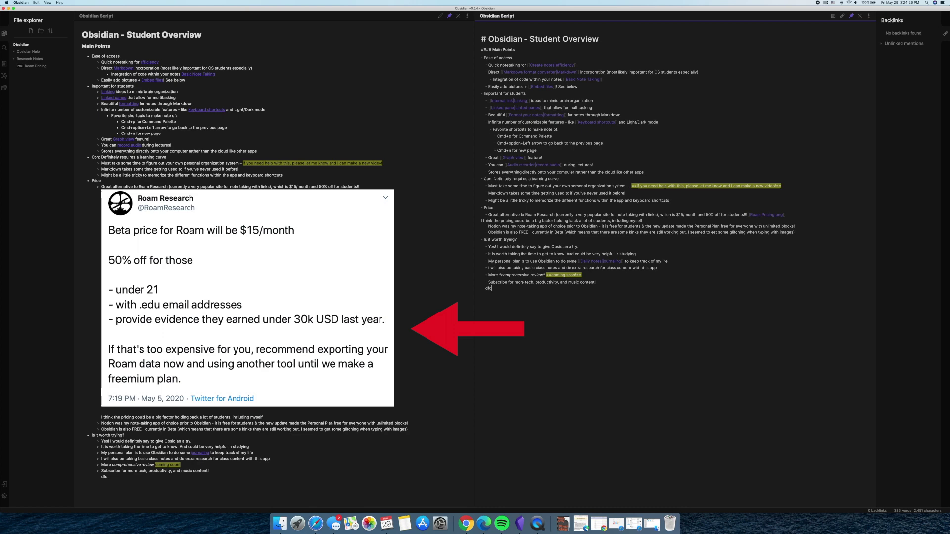
{"action": "type", "text": "sdfdsasdffds"}
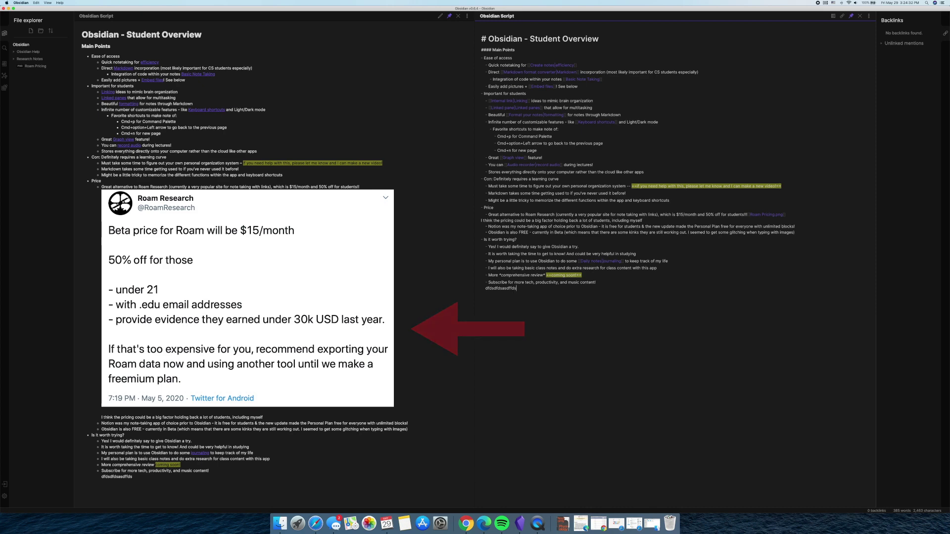
{"action": "type", "text": "a"}
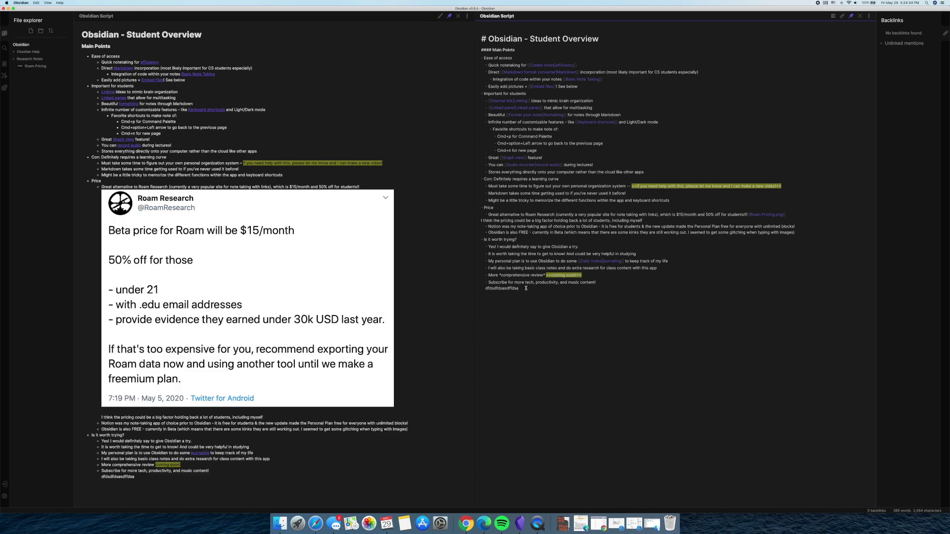
{"action": "left_click_drag", "start_coordinate": [526, 288], "coordinate": [479, 285]}
{"action": "left_click", "coordinate": [494, 288]}
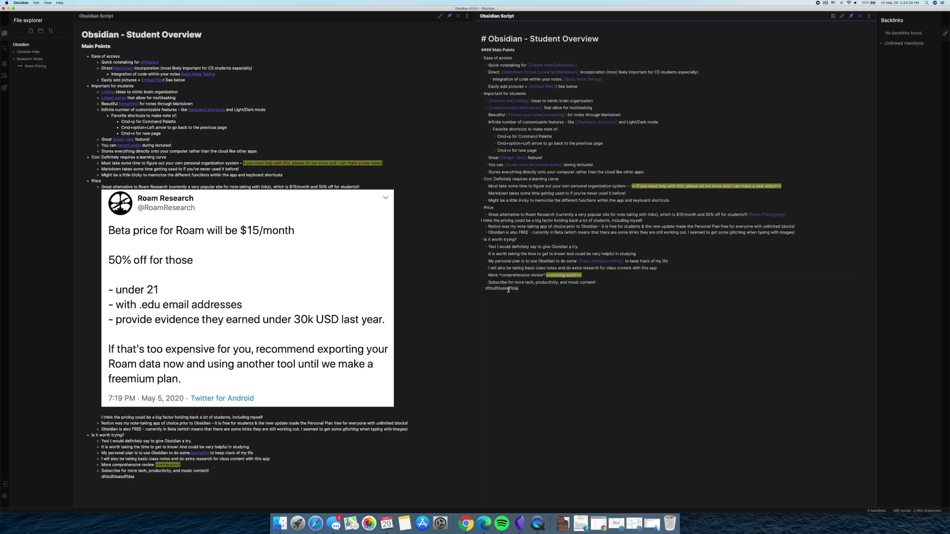